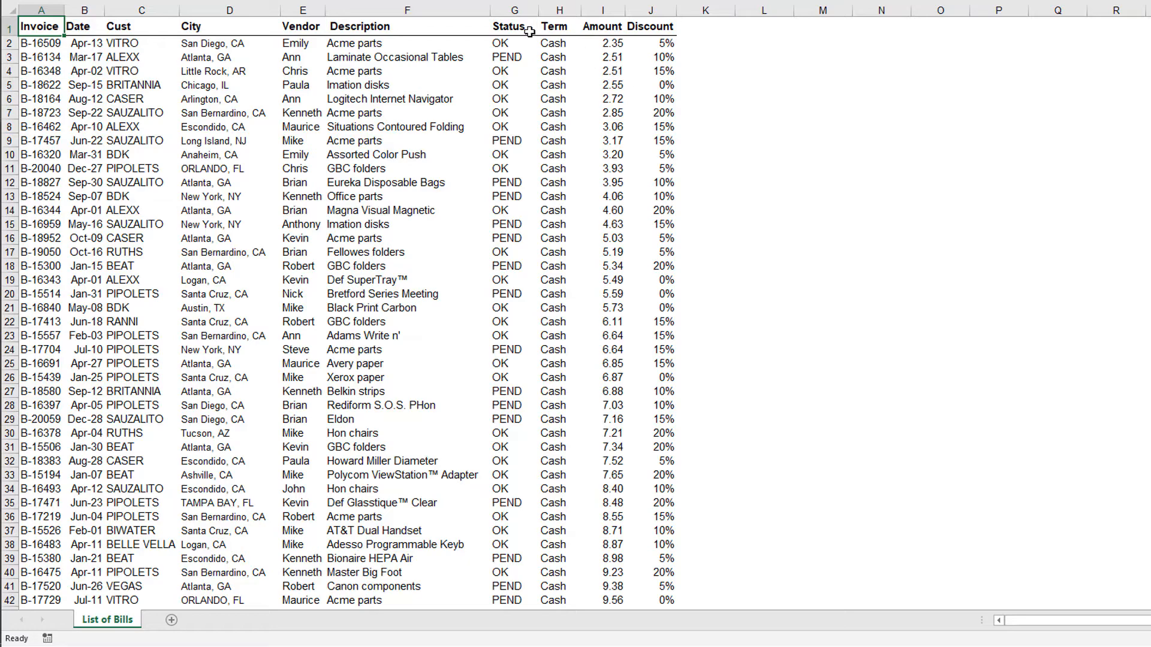
- Quick-sort the bills list by Description, Term, Amount and Invoice in turn, finishing with Invoice in ascending order
{"action": "double_click", "coordinate": [456, 27]}
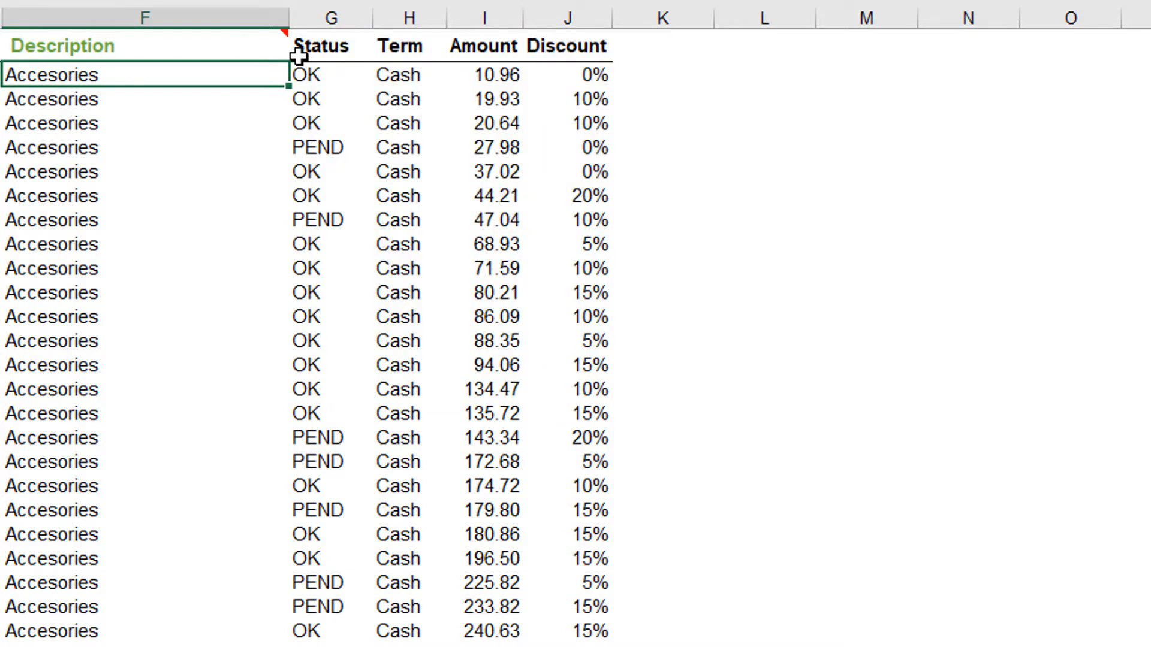
{"action": "double_click", "coordinate": [400, 45]}
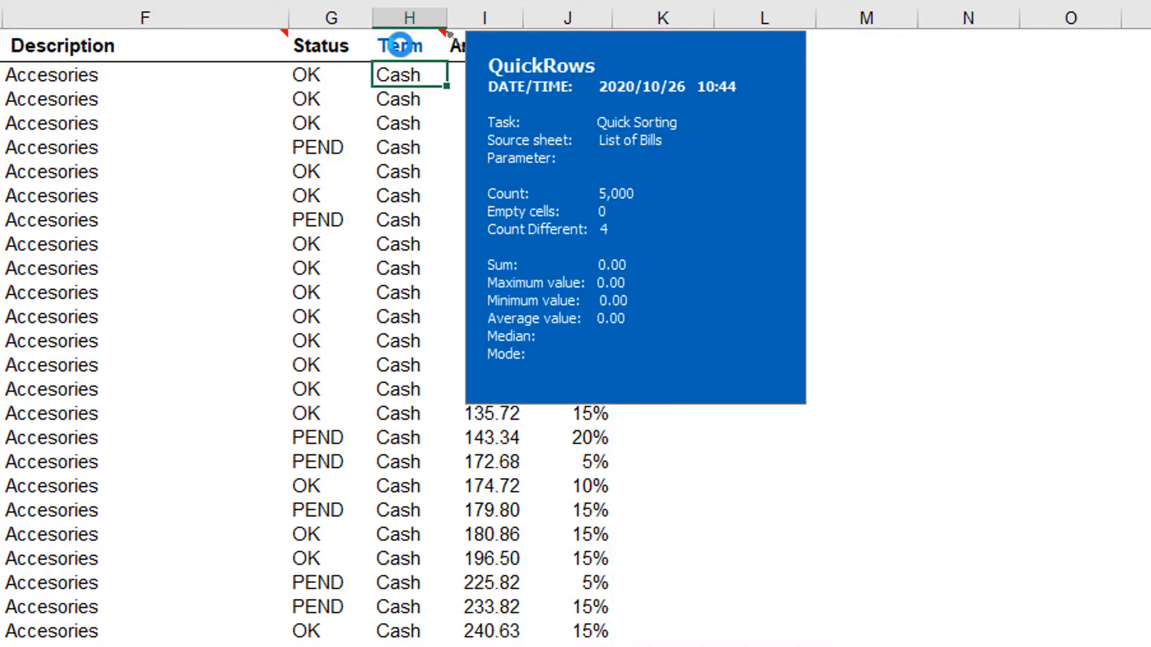
{"action": "double_click", "coordinate": [489, 47]}
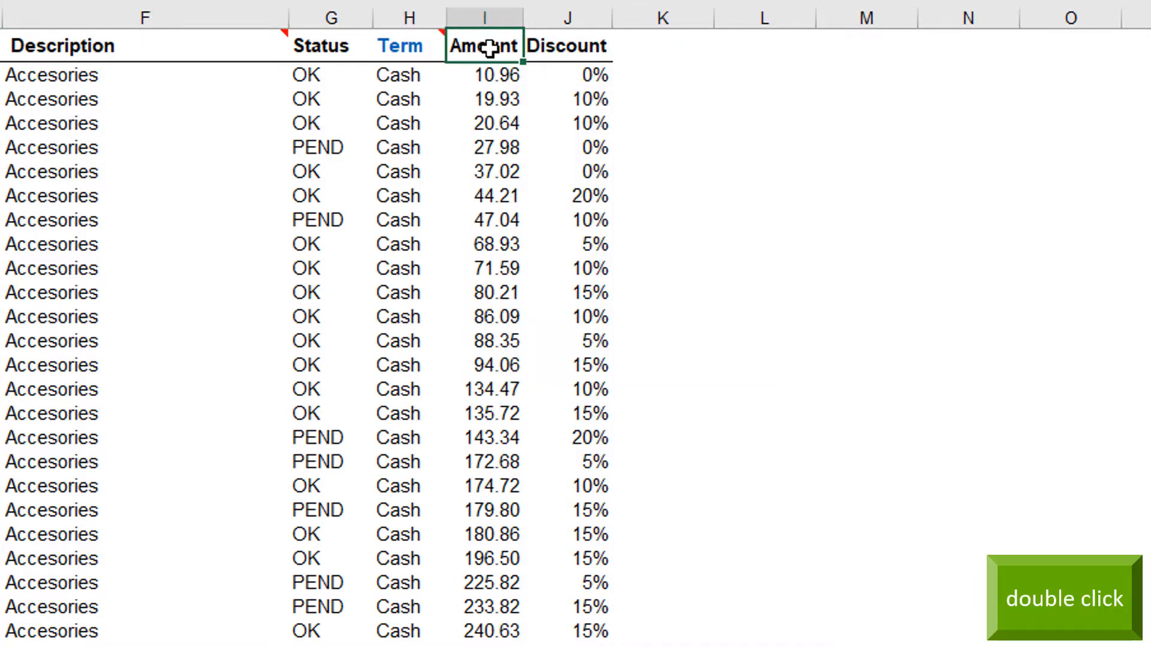
{"action": "double_click", "coordinate": [488, 47]}
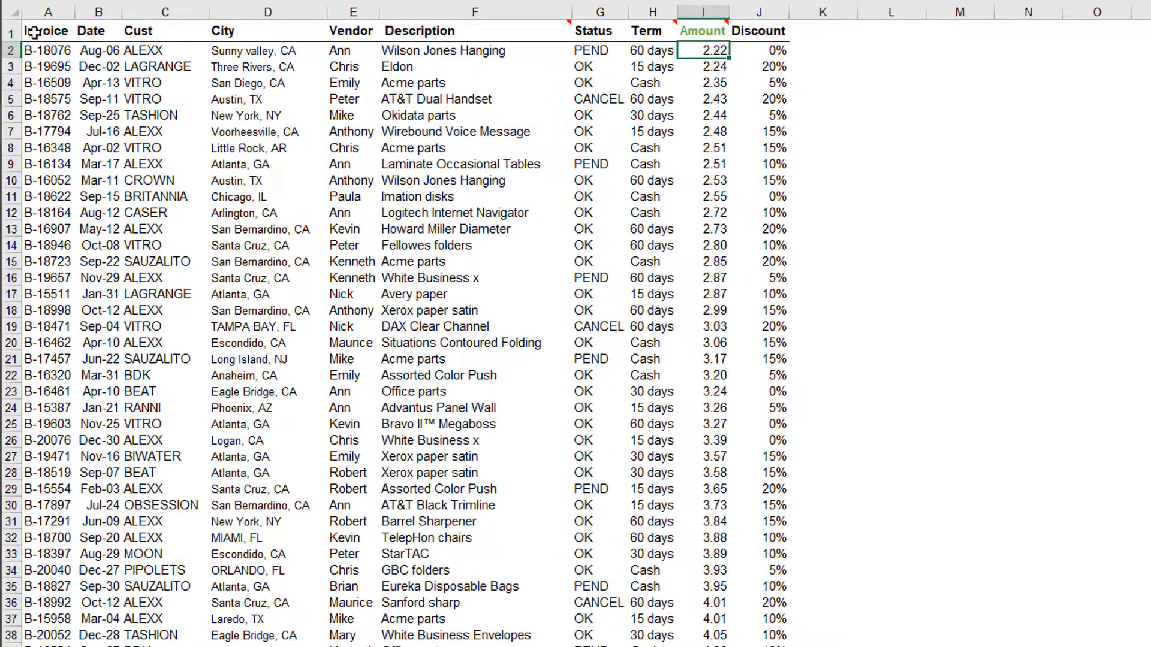
{"action": "left_click", "coordinate": [43, 31]}
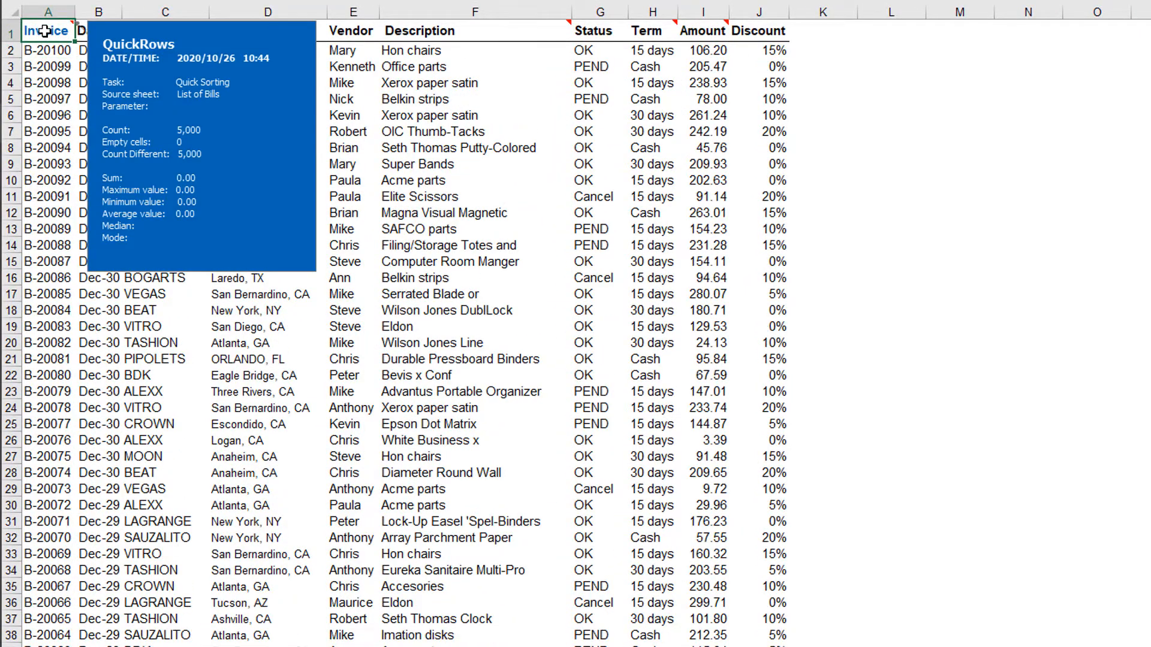
{"action": "left_click", "coordinate": [44, 31]}
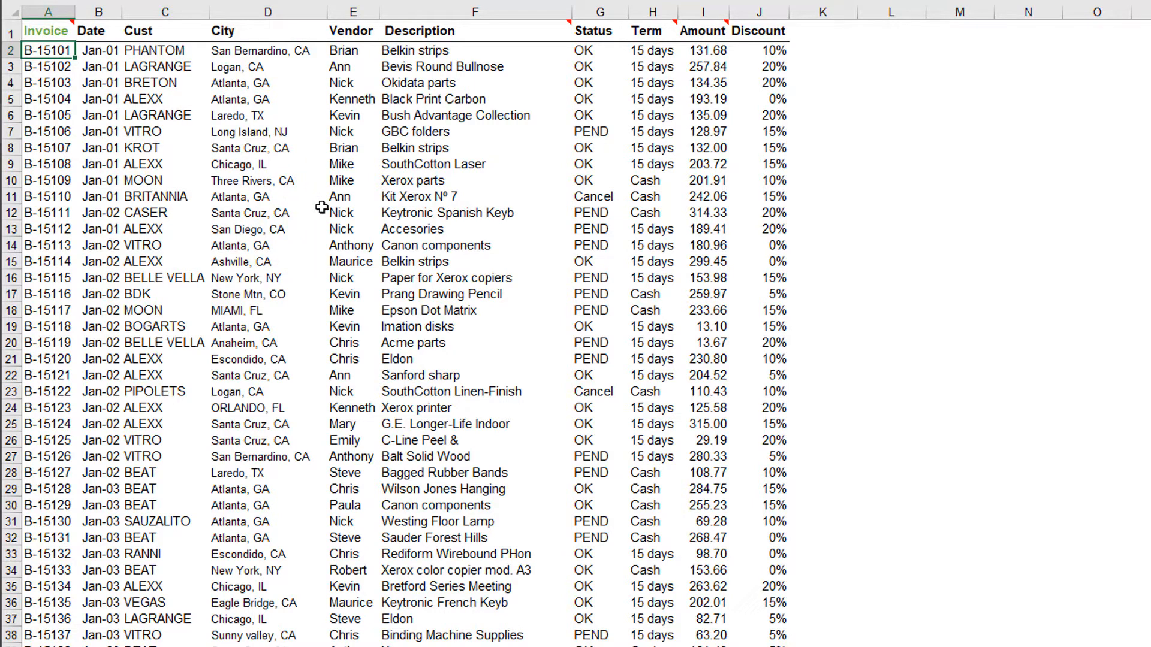
- Extract the bills matching the vendor in E12 to a new sheet, and narrow them to customer ALEXX
{"action": "left_click", "coordinate": [369, 214]}
{"action": "double_click", "coordinate": [368, 214]}
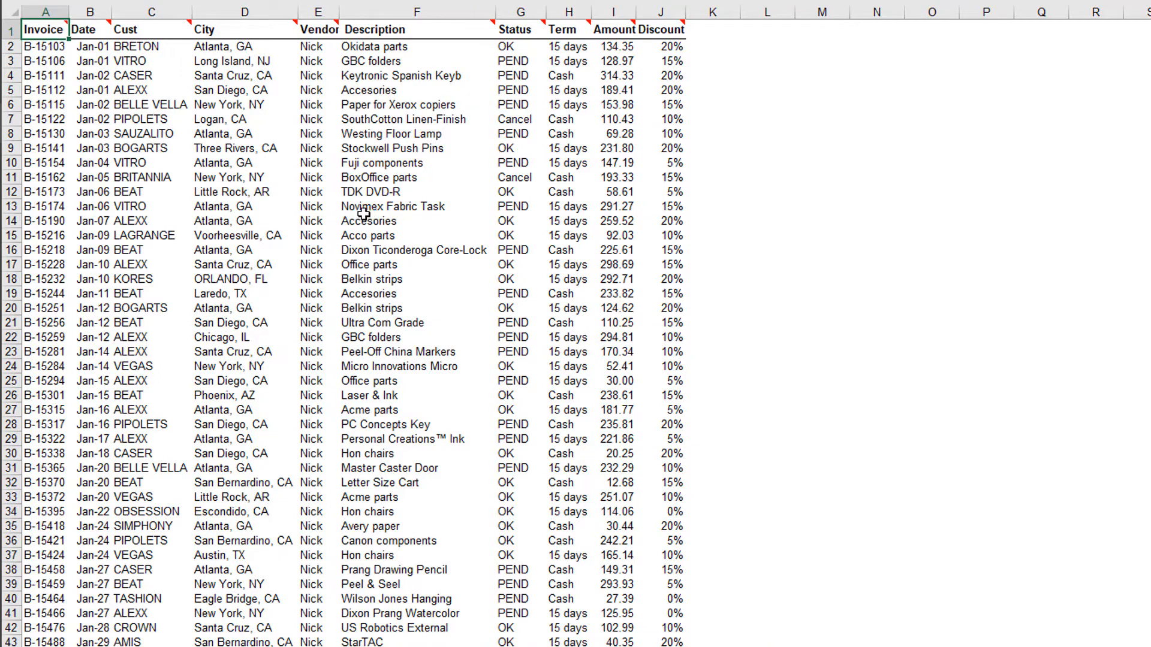
{"action": "left_click", "coordinate": [158, 221]}
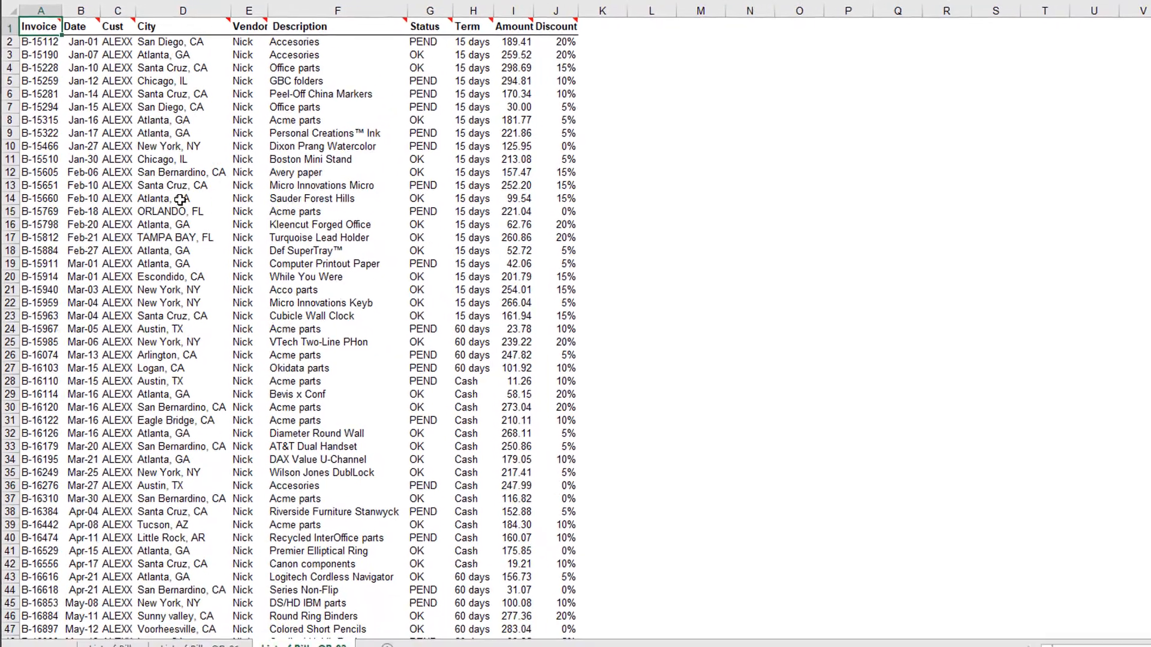
- Narrow the extracted bills one criterion at a time to PEND status, Cash term and Acme parts description
{"action": "left_click", "coordinate": [412, 181]}
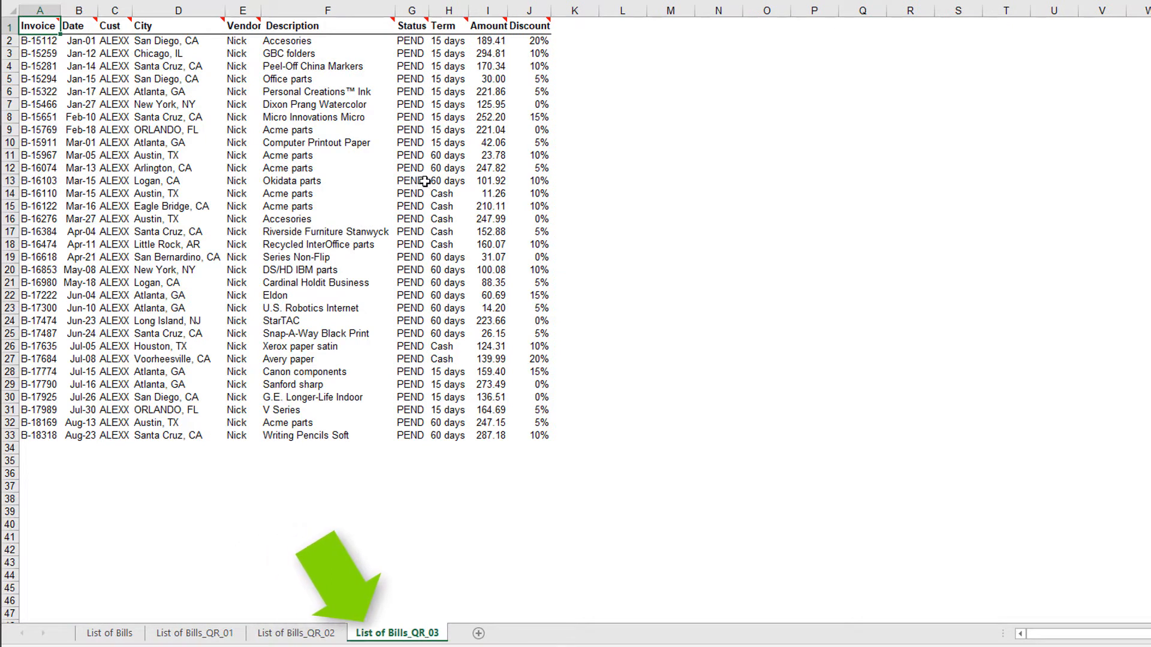
{"action": "left_click", "coordinate": [451, 193]}
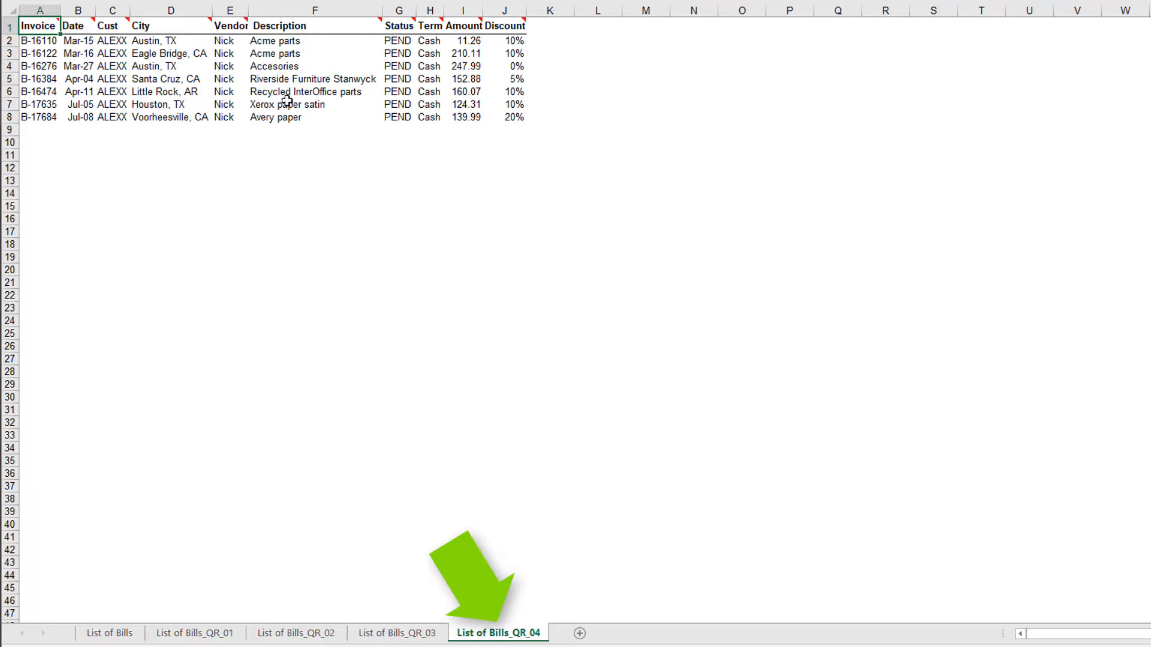
{"action": "left_click", "coordinate": [280, 55]}
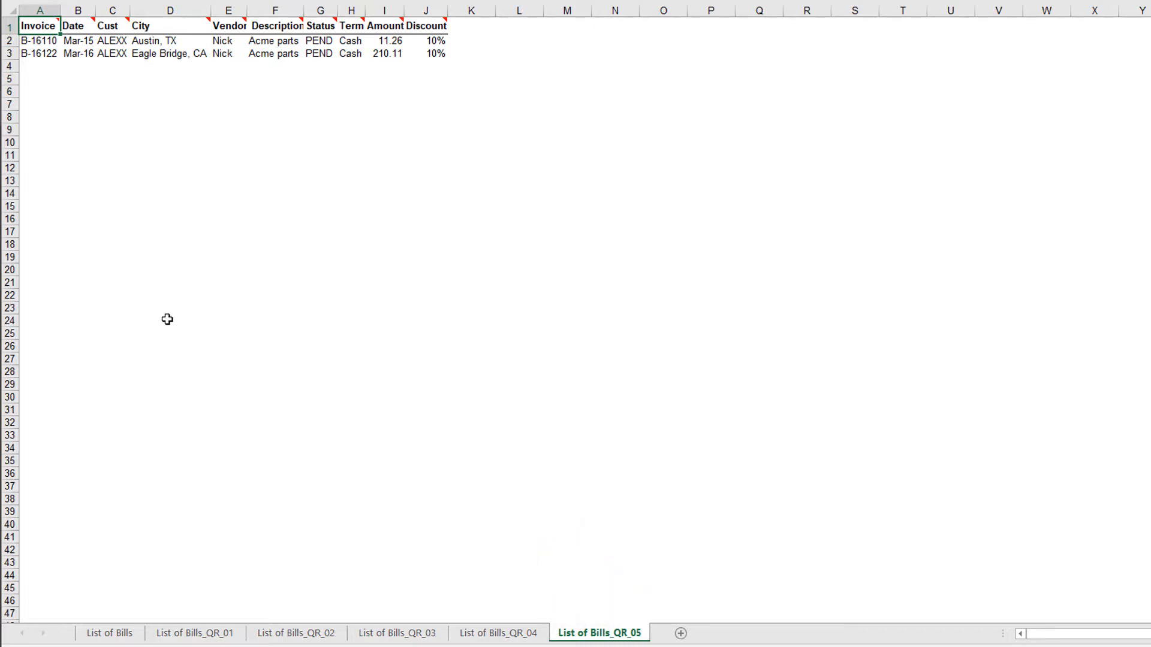
- In List of Bills, extract the rows matching the vendor in E12, customer ALEXX, PEND status and Cash term together
{"action": "left_click", "coordinate": [127, 634]}
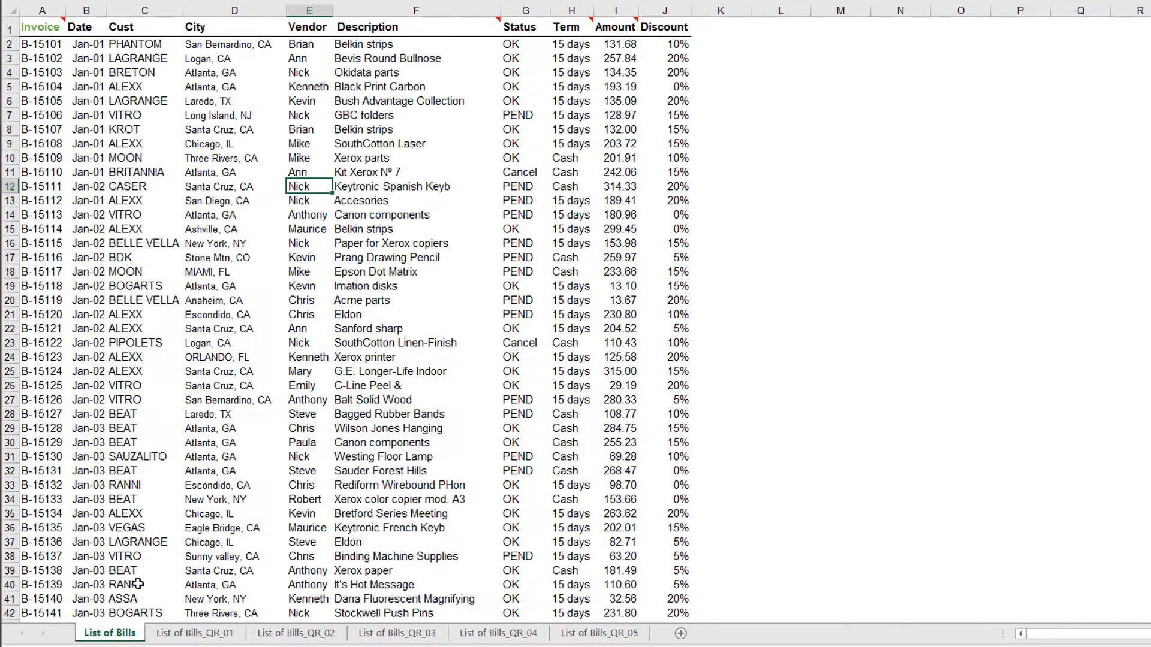
{"action": "left_click", "coordinate": [143, 145], "text": "ctrl"}
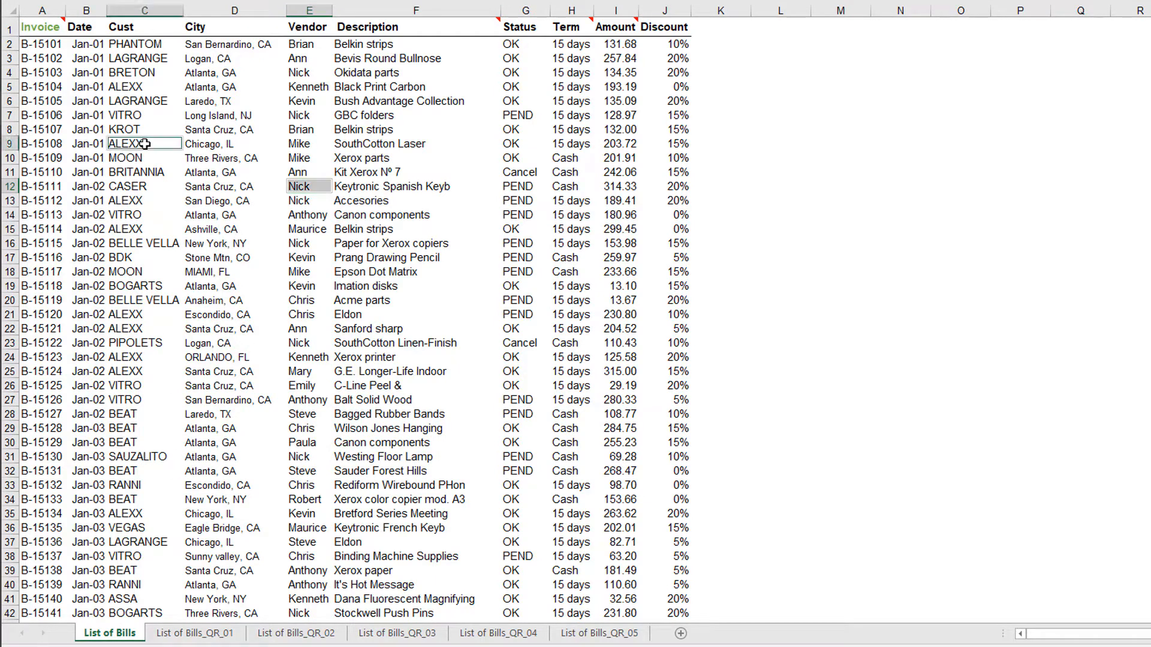
{"action": "left_click", "coordinate": [517, 187], "text": "ctrl"}
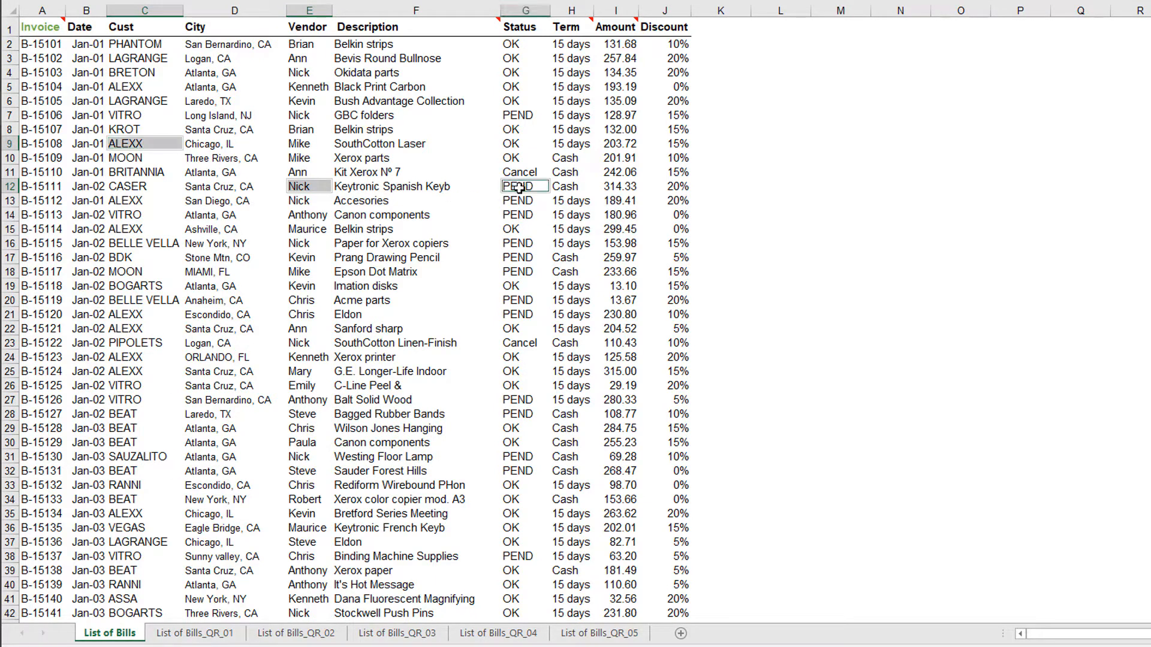
{"action": "left_click", "coordinate": [568, 186], "text": "ctrl"}
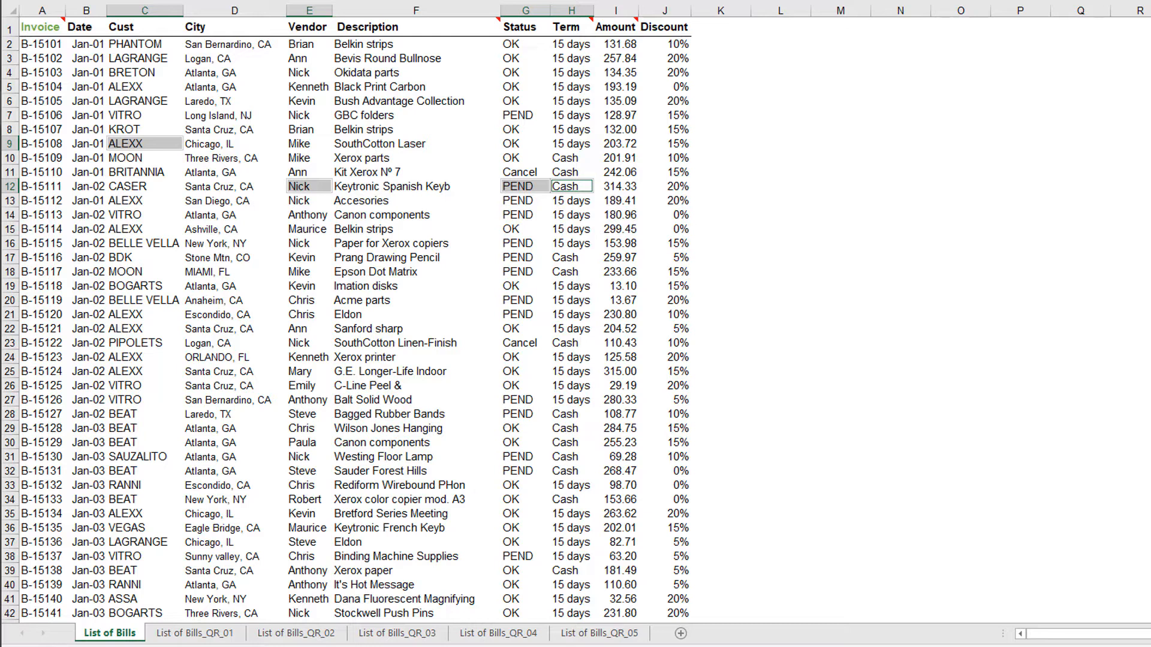
{"action": "key", "text": "ctrl+1"}
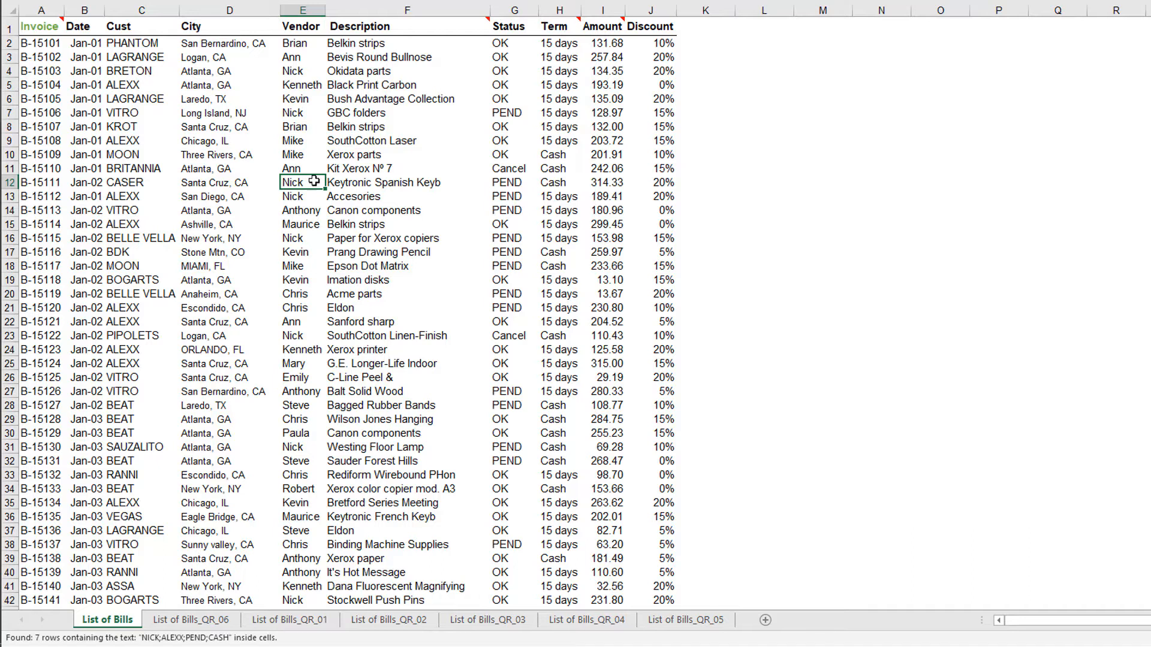
- Create a vendor summary totalling Amount and Discount from cell E12, and another totalling only Amount using I16
{"action": "key", "text": "ctrl+2"}
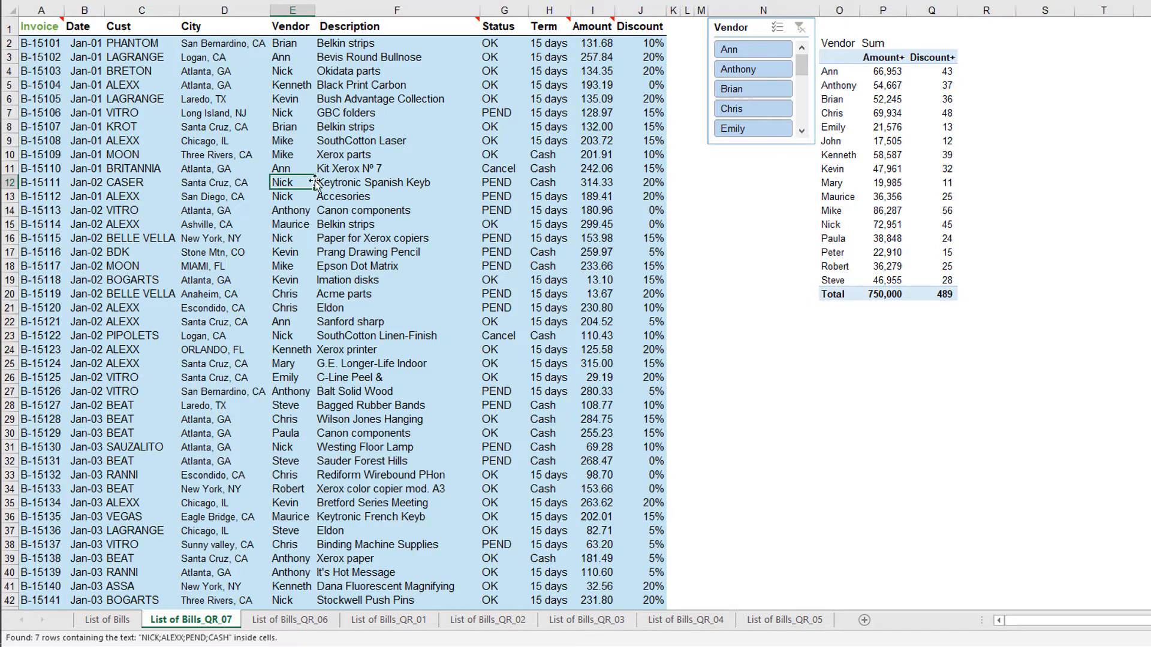
{"action": "left_click", "coordinate": [607, 238], "text": "ctrl"}
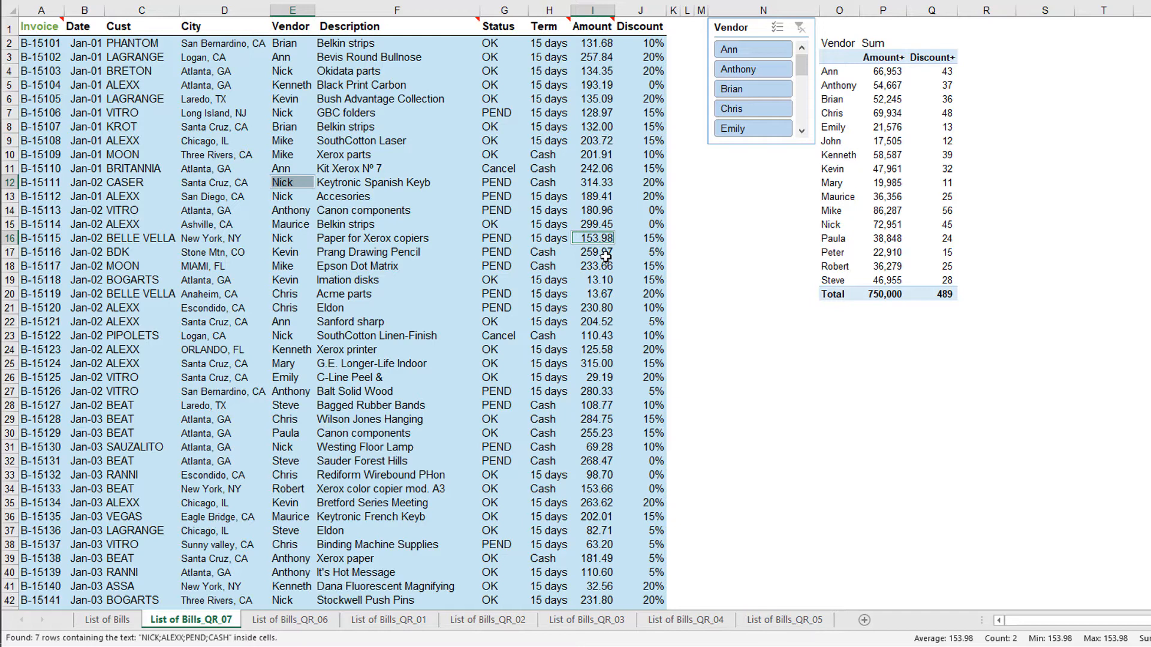
{"action": "key", "text": "ctrl+2"}
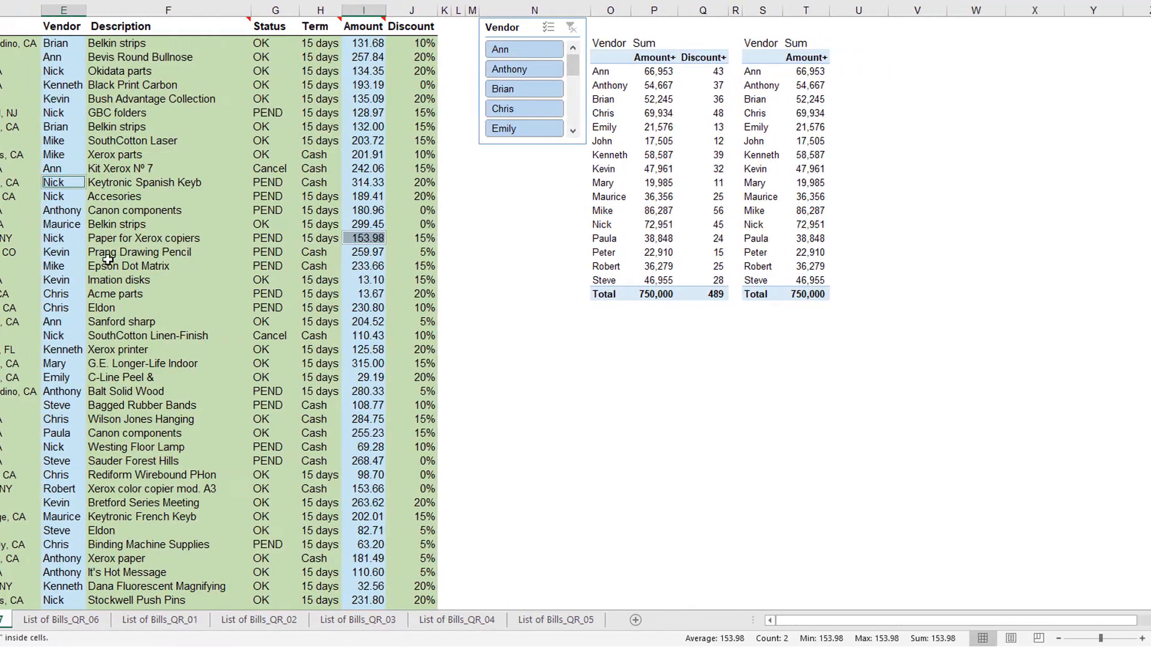
- Create a summary counting the bills by Description, based on cells F16:F18
{"action": "left_click_drag", "start_coordinate": [90, 239], "coordinate": [94, 268]}
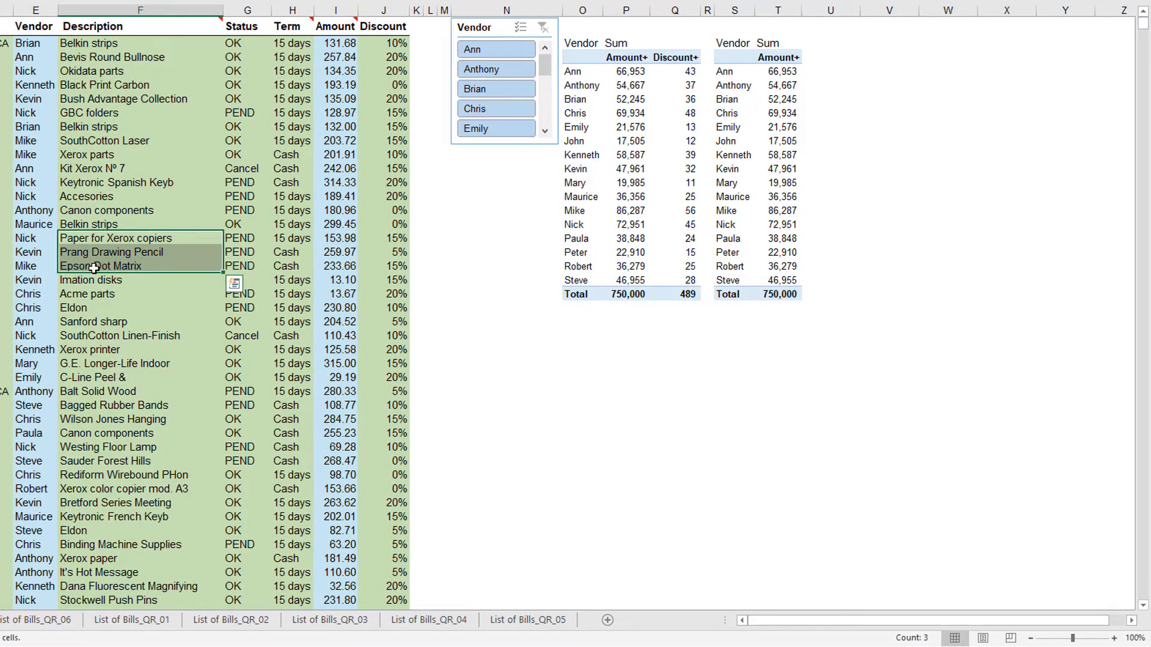
{"action": "key", "text": "ctrl+2"}
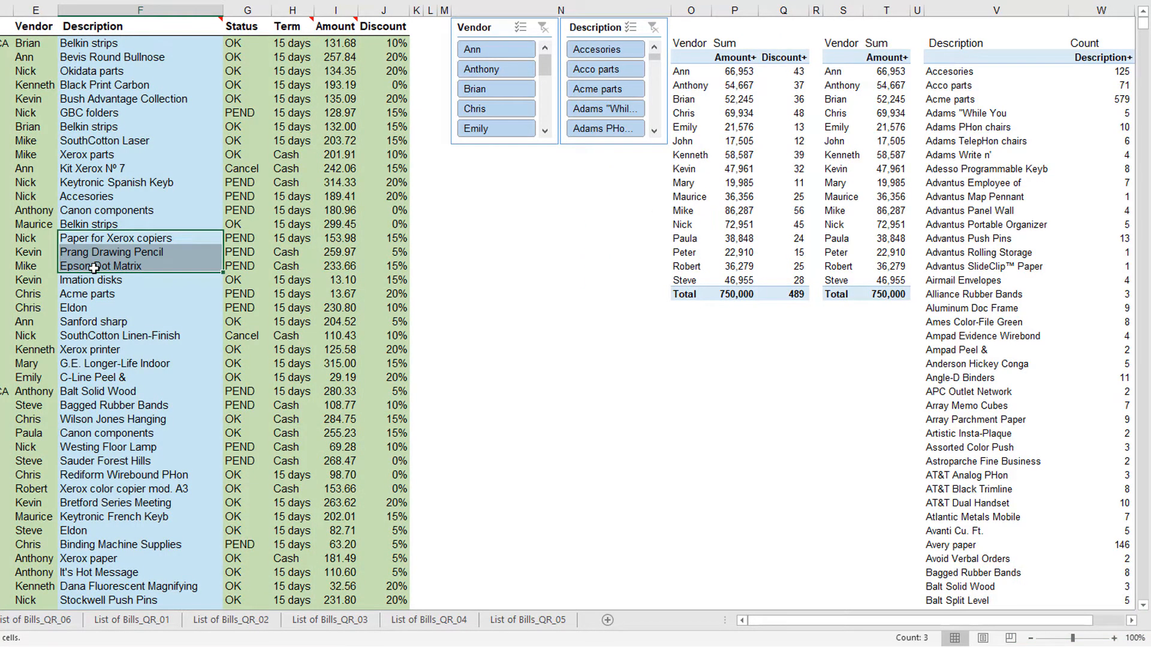
- Delete the Discount column from the List of Bills_QR_07 sheet
{"action": "left_click", "coordinate": [386, 7]}
{"action": "right_click", "coordinate": [388, 8]}
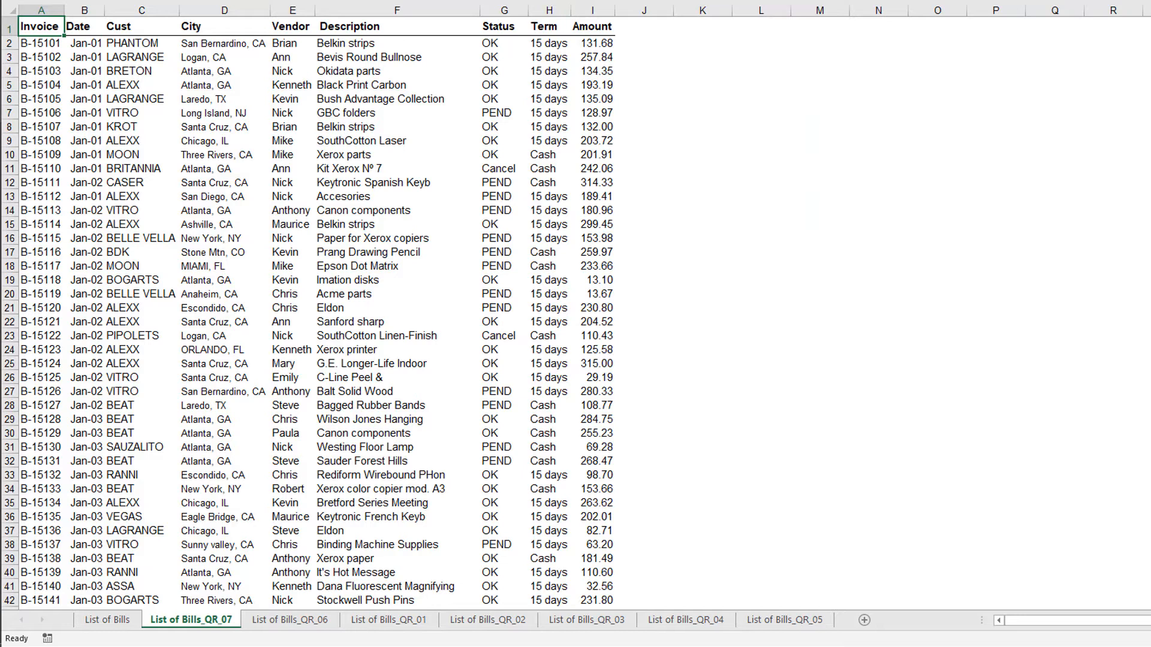
- Summarize Amount with Status in rows and Vendor in columns from cells G16 and E16, and review the report's width
{"action": "left_click", "coordinate": [499, 238]}
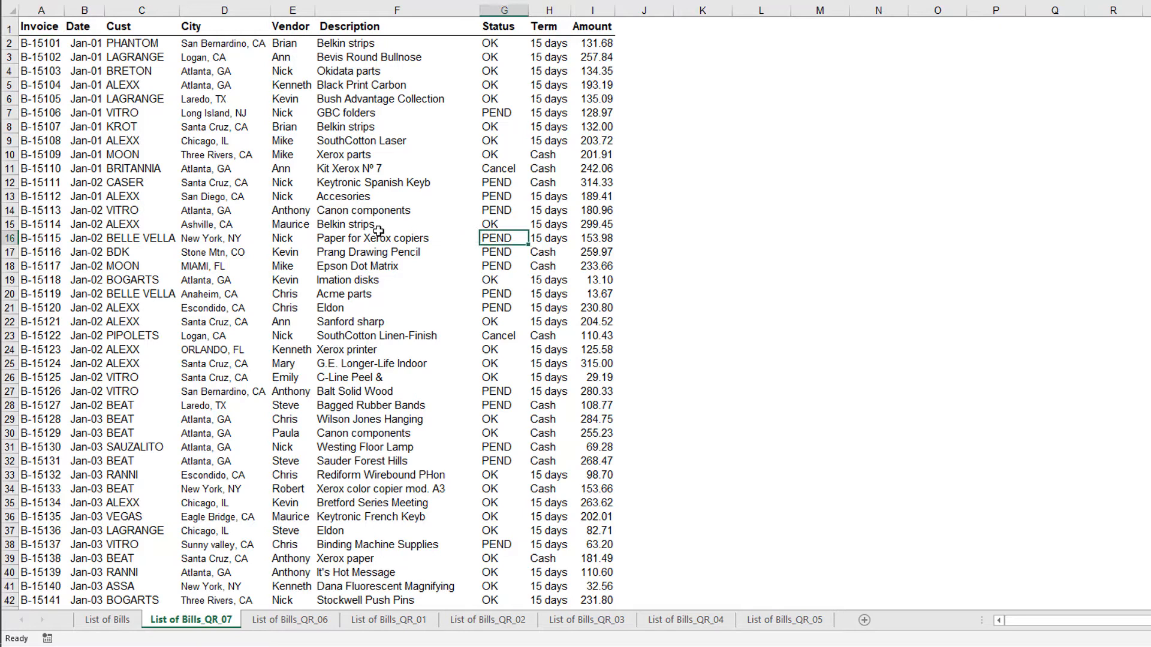
{"action": "left_click", "coordinate": [294, 239], "text": "ctrl"}
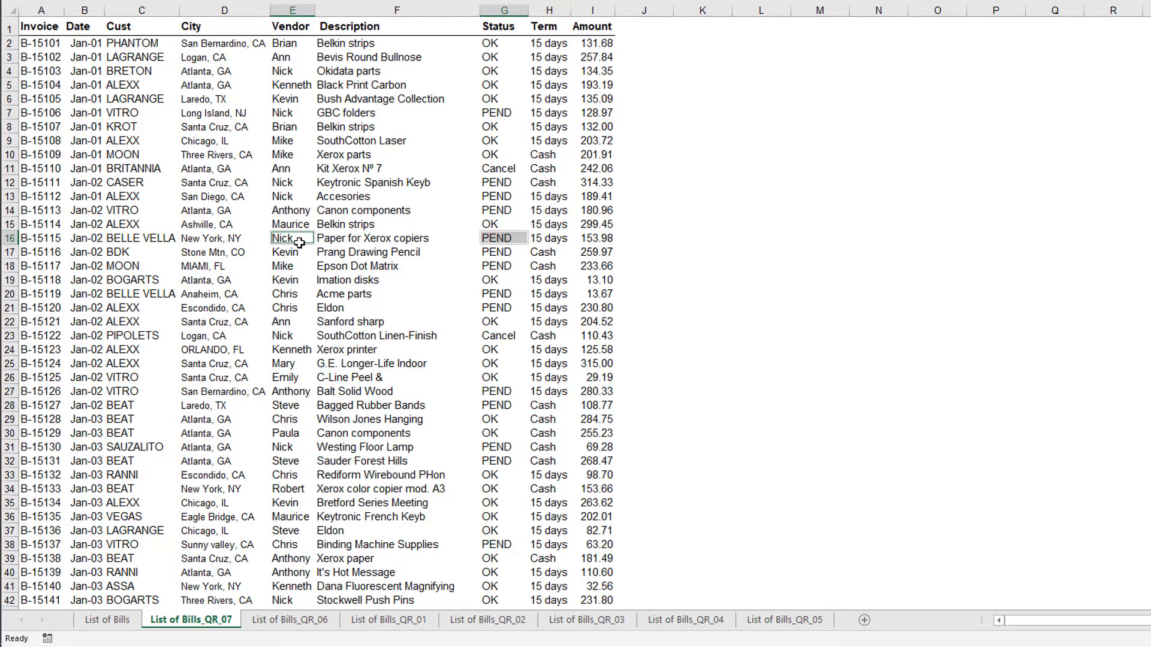
{"action": "key", "text": "ctrl+2"}
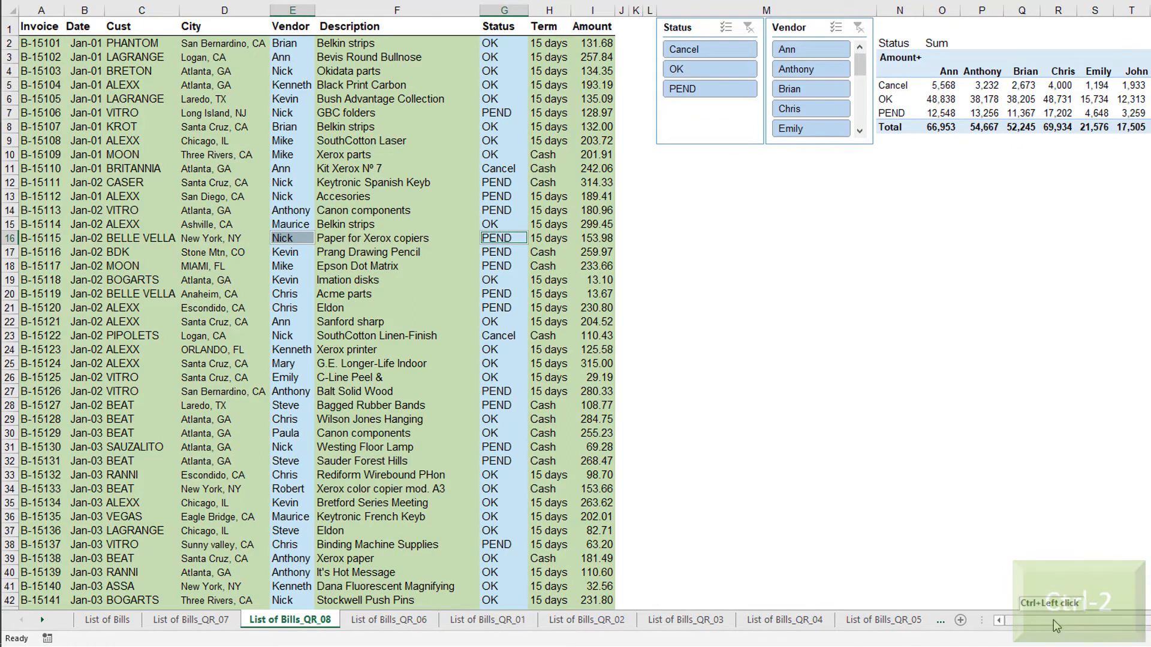
{"action": "left_click_drag", "start_coordinate": [1053, 620], "coordinate": [1130, 633]}
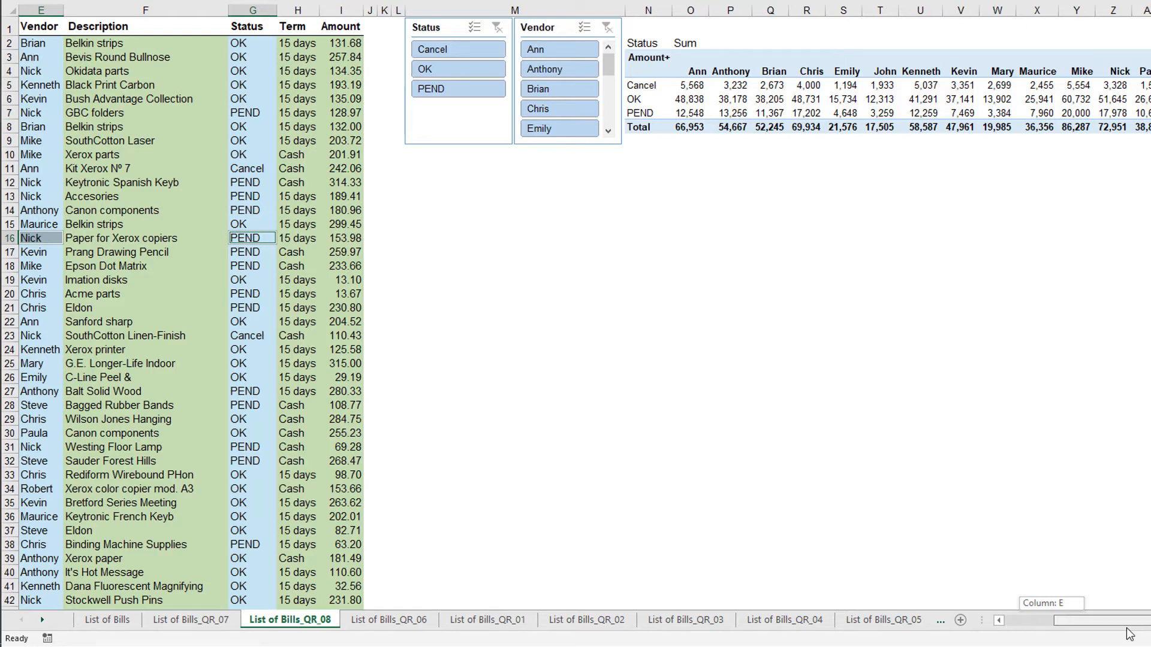
{"action": "left_click_drag", "start_coordinate": [1130, 634], "coordinate": [974, 609]}
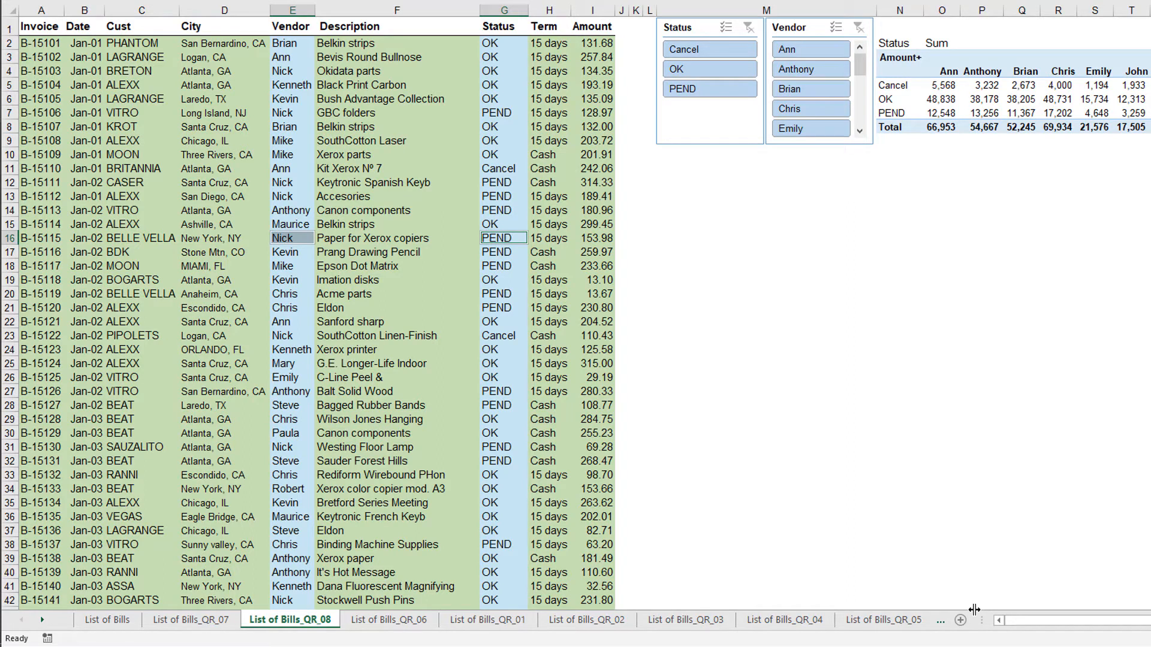
- Undo the Status-by-Vendor report and create one with Vendor first and Status second, using cells E14 and G15
{"action": "key", "text": "ctrl+z"}
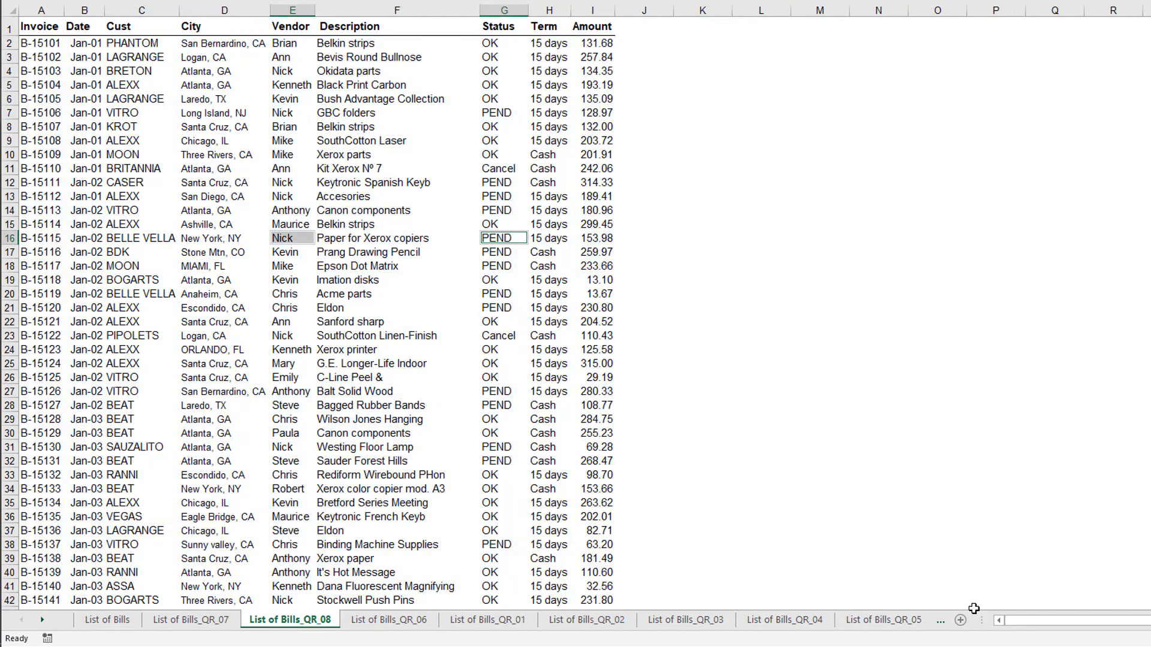
{"action": "left_click", "coordinate": [300, 210]}
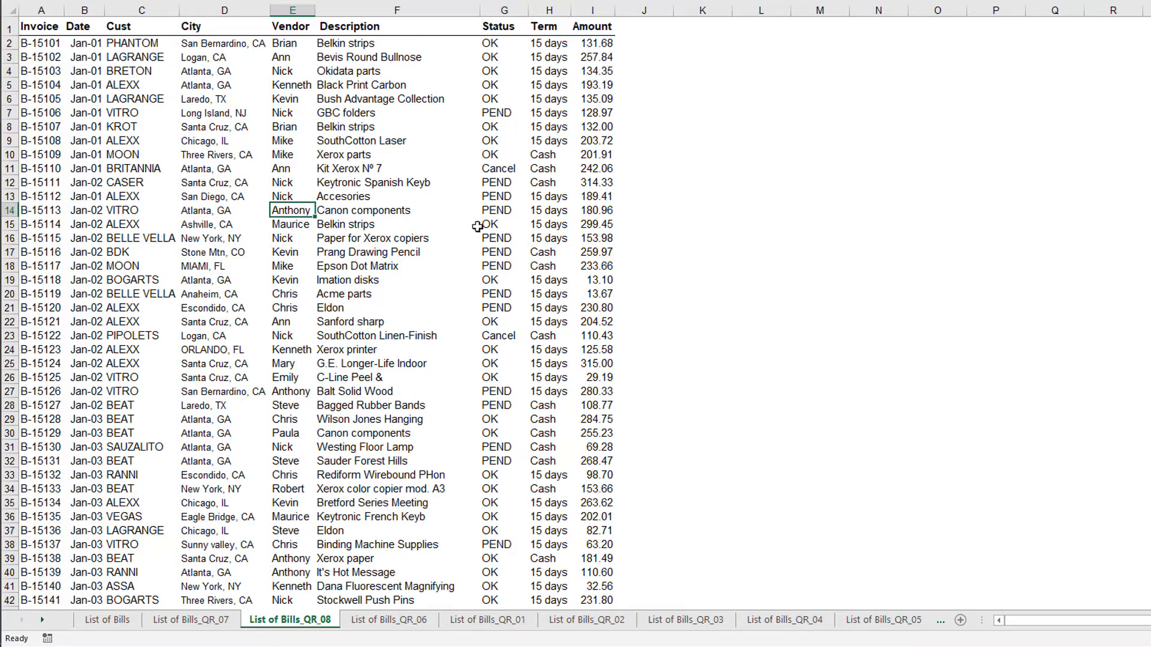
{"action": "left_click", "coordinate": [508, 224], "text": "ctrl"}
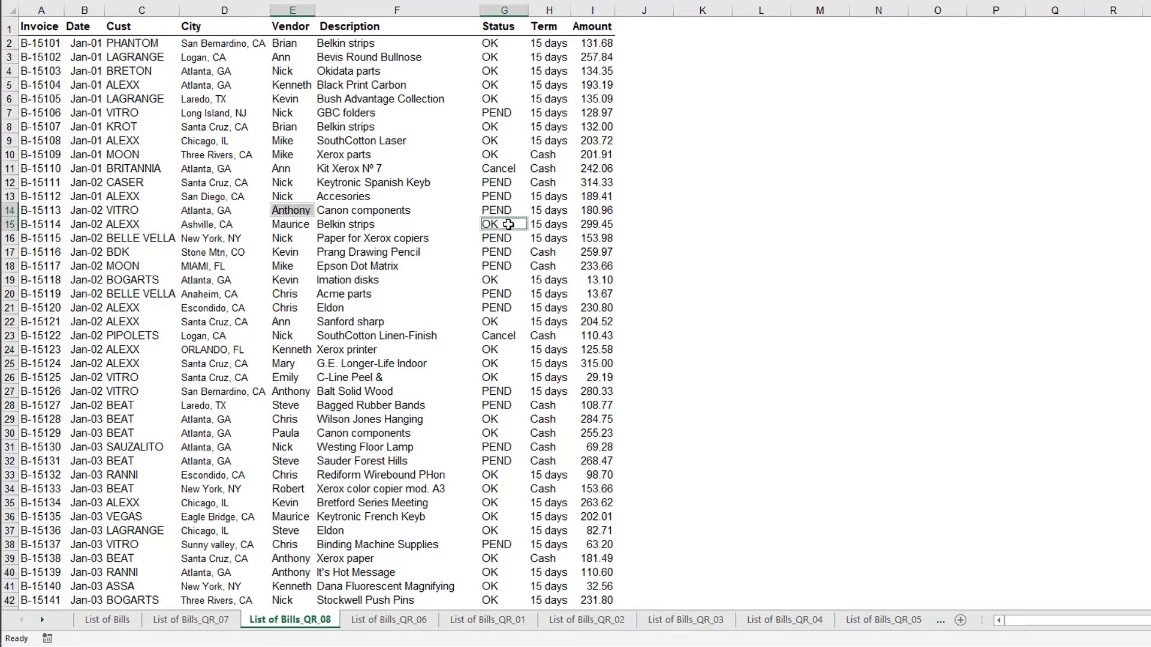
{"action": "key", "text": "ctrl+2"}
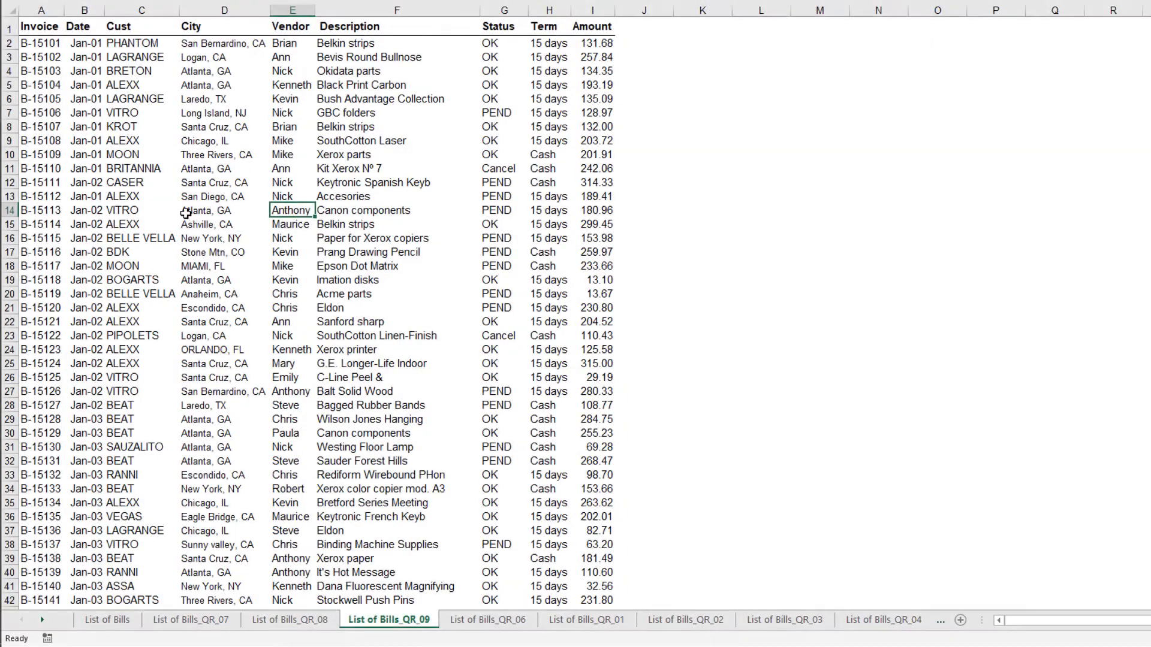
- Summarize Amount by Vendor and Cust across the months of Date using cells E14, C14 and B15, and review the report
{"action": "left_click", "coordinate": [156, 214]}
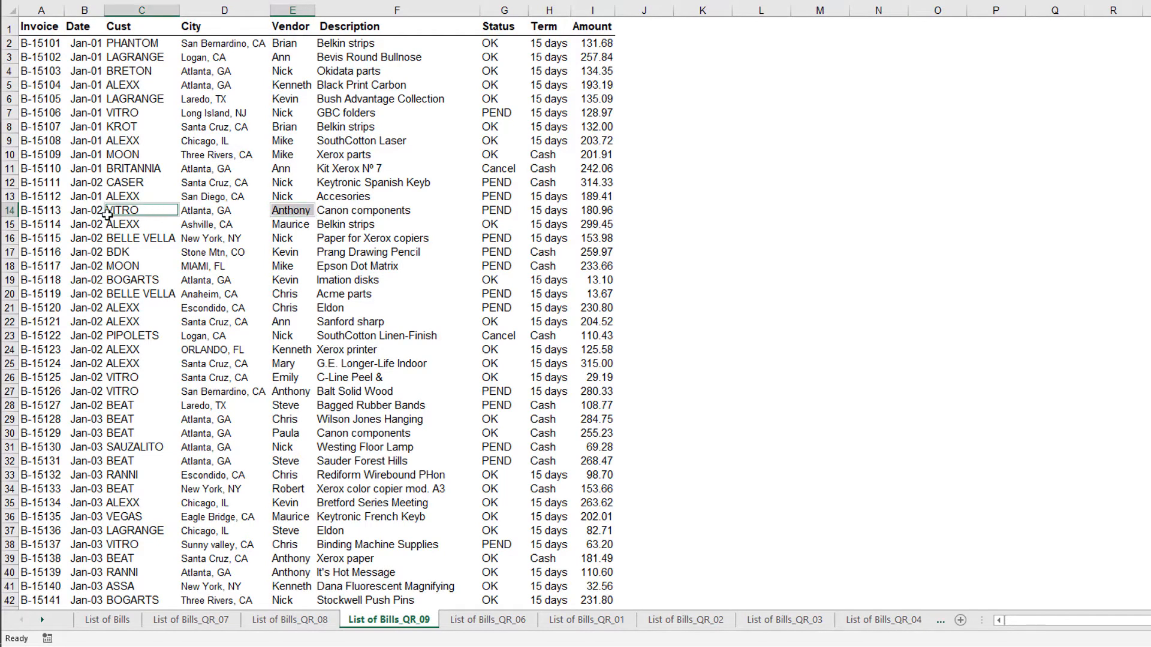
{"action": "left_click", "coordinate": [88, 225], "text": "shift"}
{"action": "key", "text": "ctrl+2"}
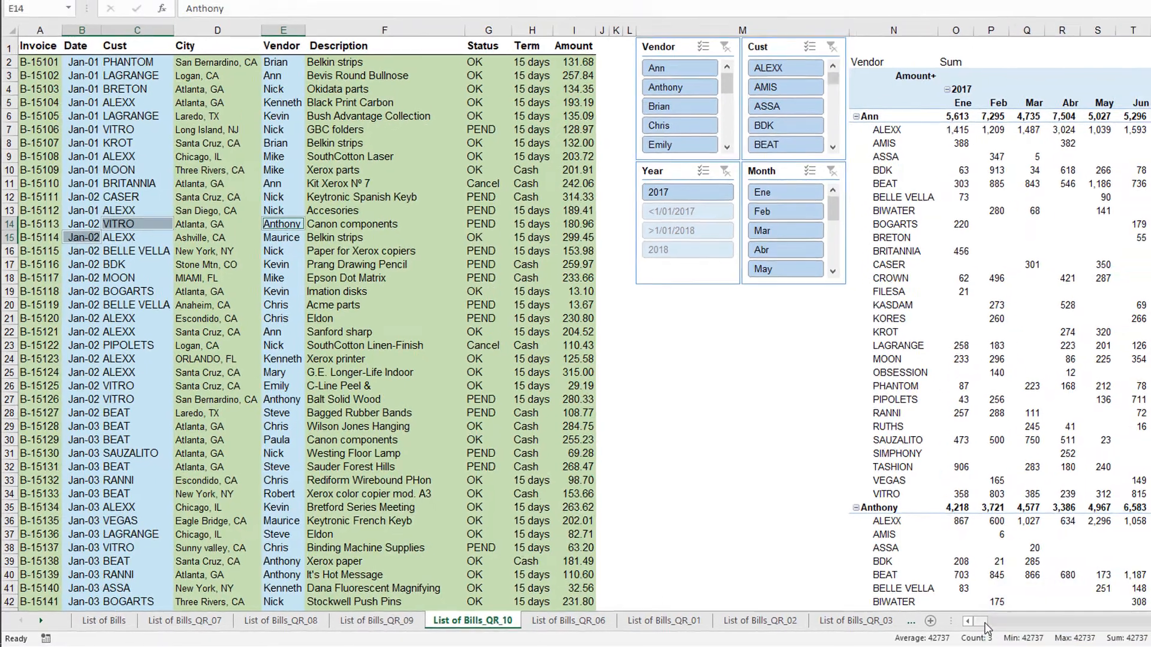
{"action": "left_click_drag", "start_coordinate": [988, 628], "coordinate": [991, 628]}
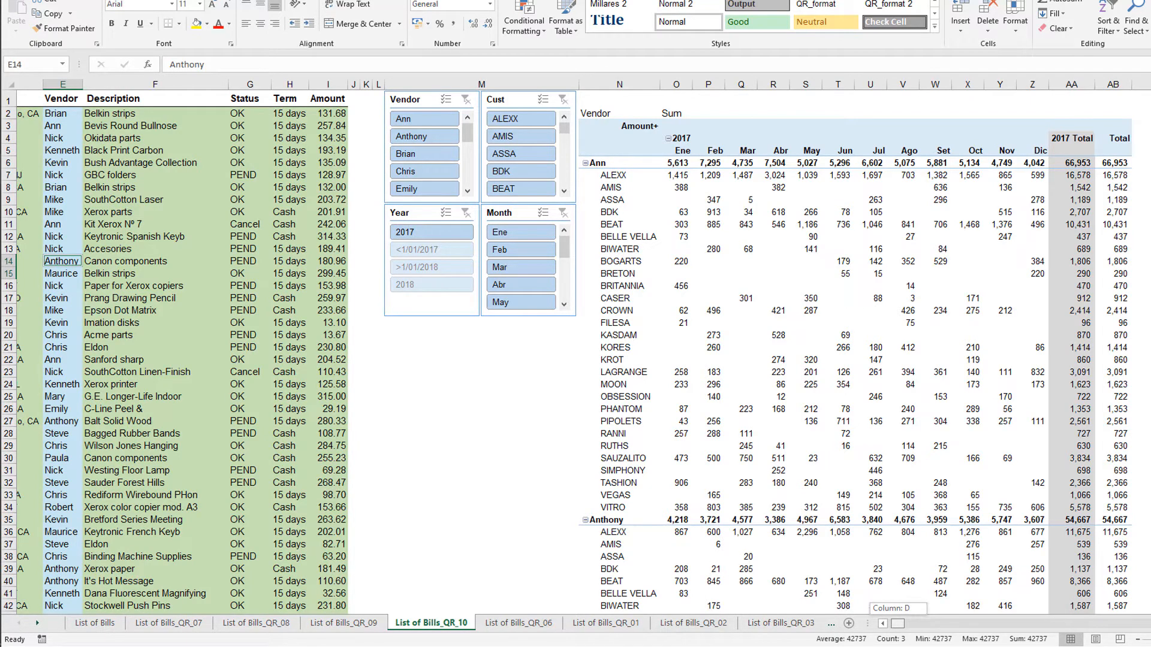
{"action": "left_click_drag", "start_coordinate": [902, 627], "coordinate": [843, 627]}
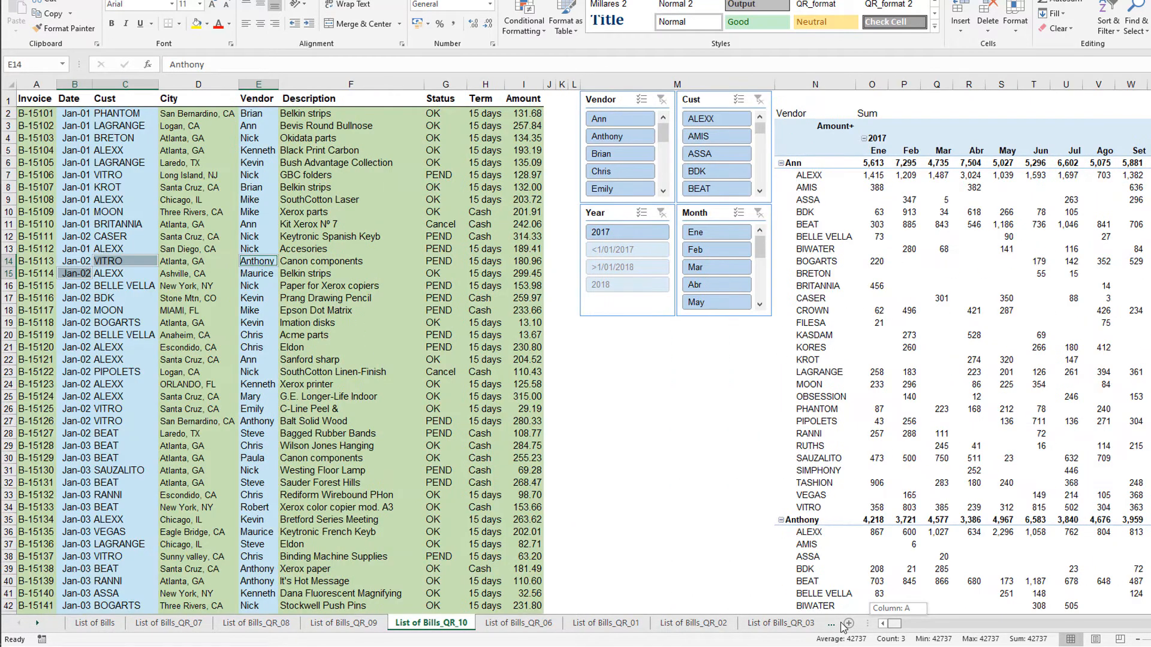
- Summarize Amount with Cust in rows and Status in columns using cells C10 and G8, and bring the new report into view
{"action": "left_click", "coordinate": [106, 213]}
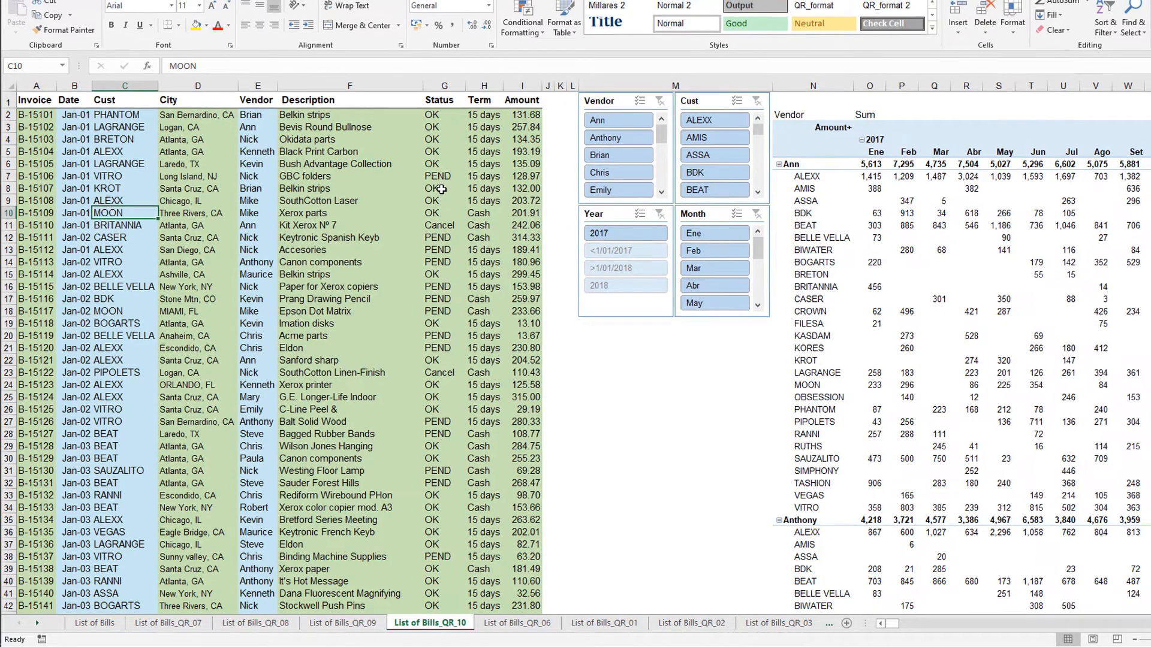
{"action": "left_click", "coordinate": [441, 189], "text": "ctrl"}
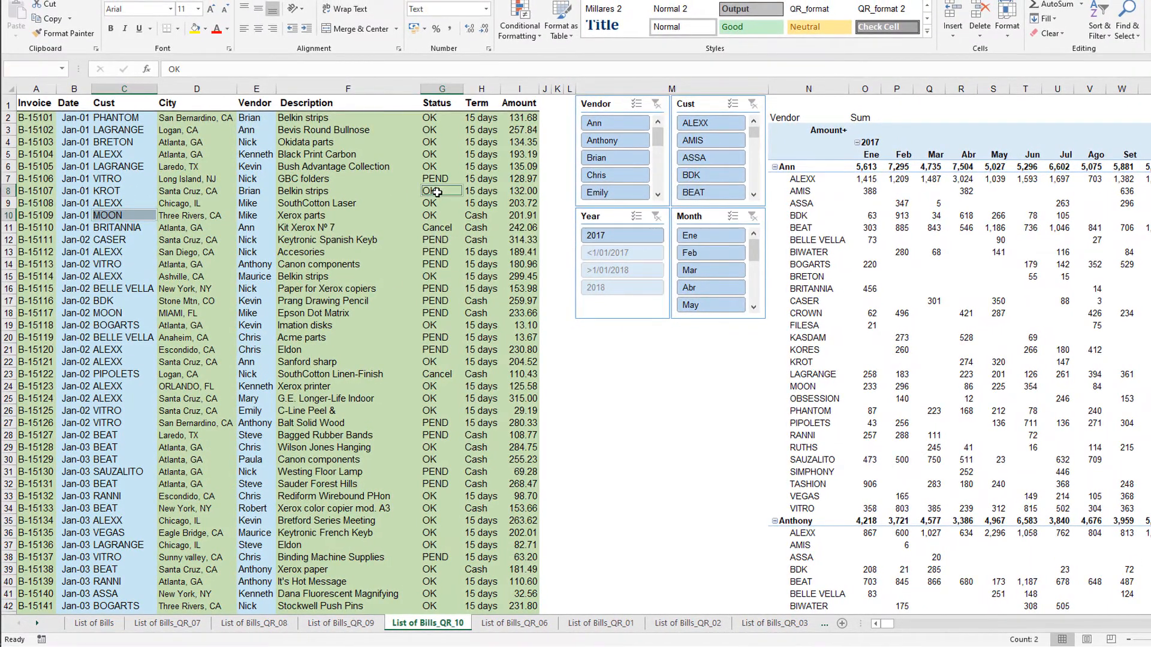
{"action": "key", "text": "ctrl+2"}
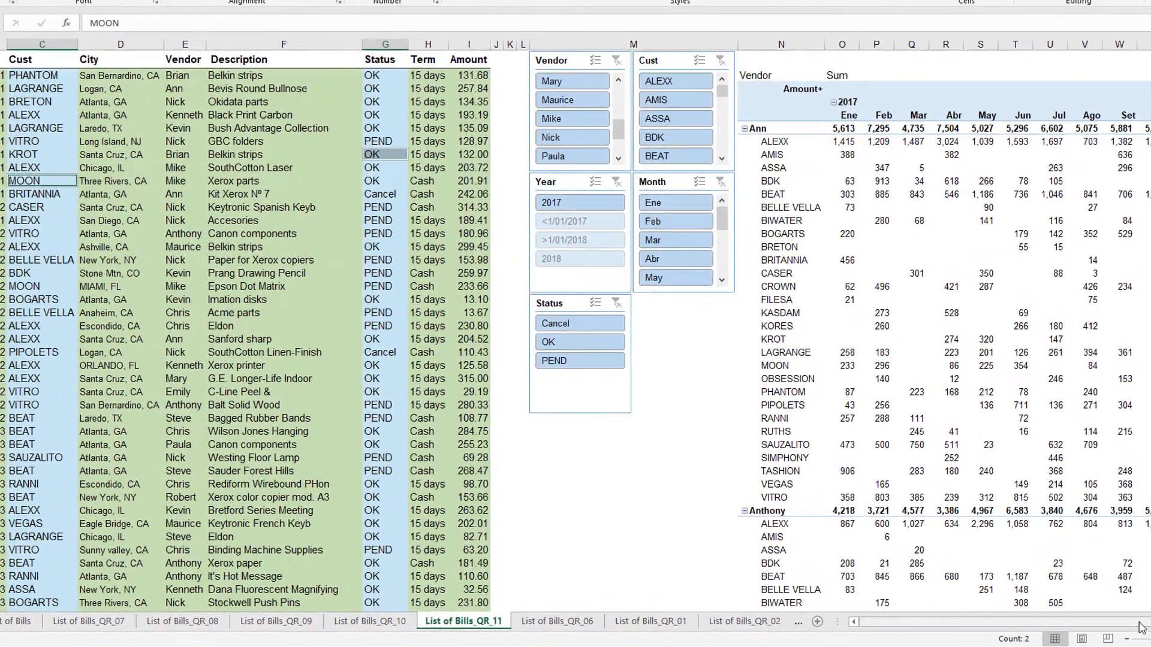
{"action": "left_click_drag", "start_coordinate": [1139, 622], "coordinate": [1150, 622]}
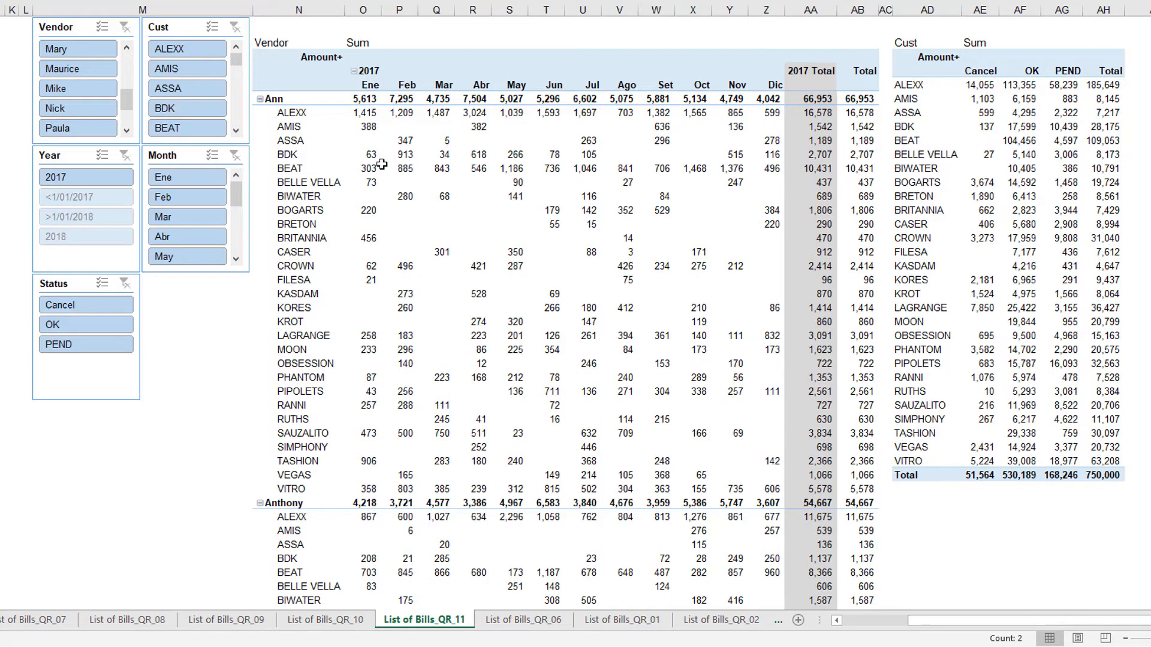
- Filter both reports to the second-to-last vendor visible in the Vendor slicer and to the months Ene through Mar
{"action": "left_click", "coordinate": [98, 109]}
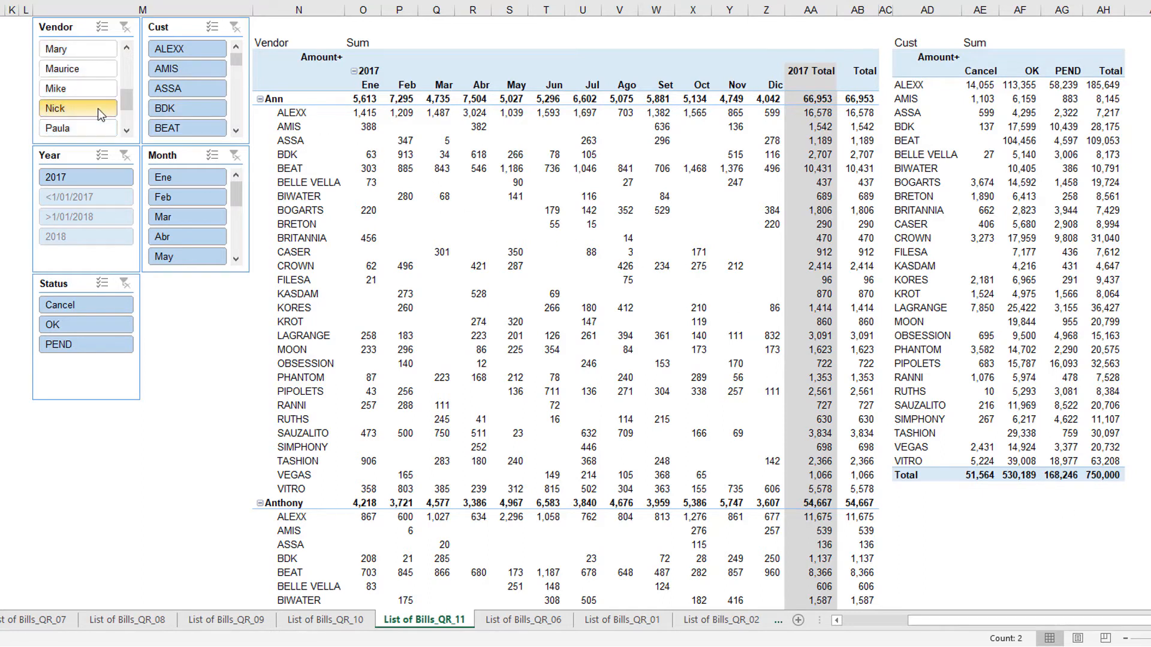
{"action": "left_click", "coordinate": [201, 178]}
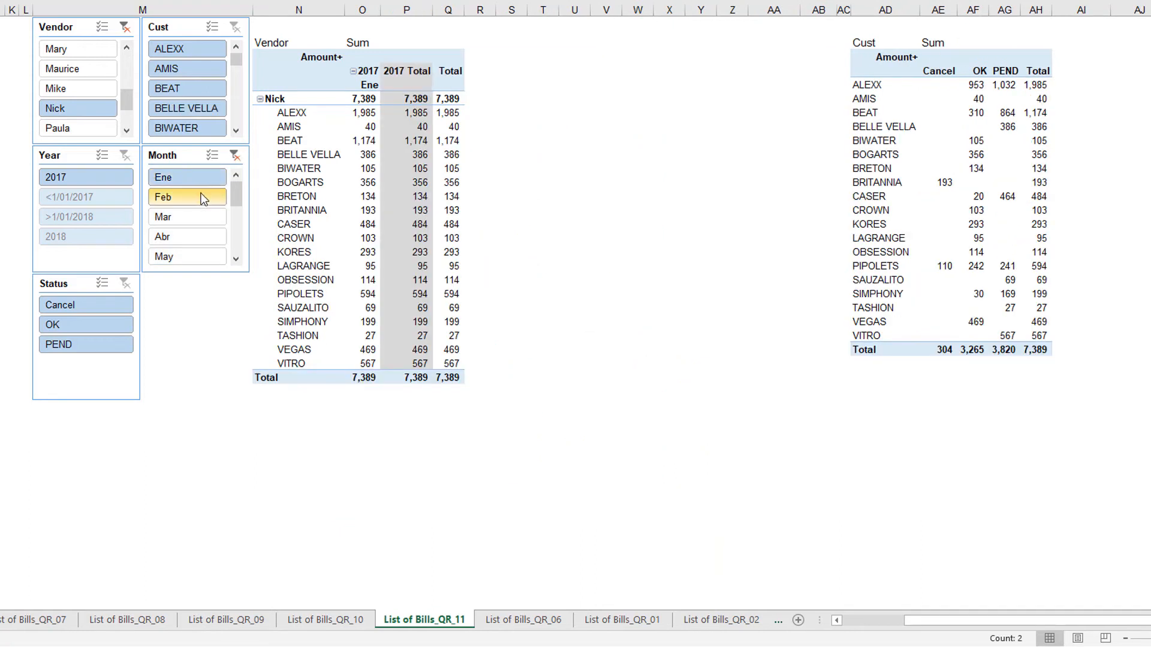
{"action": "left_click", "coordinate": [199, 216], "text": "shift"}
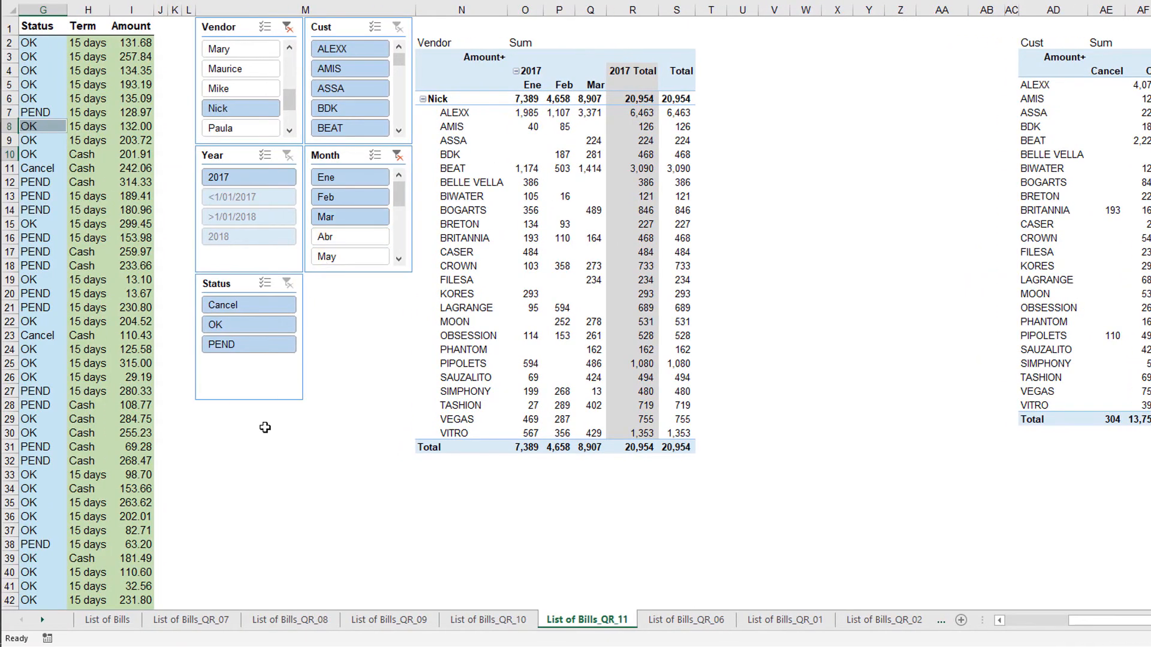
- Generate a Quick Analysis sheet with slicers and column statistics from the original List of Bills sheet
{"action": "left_click", "coordinate": [109, 624]}
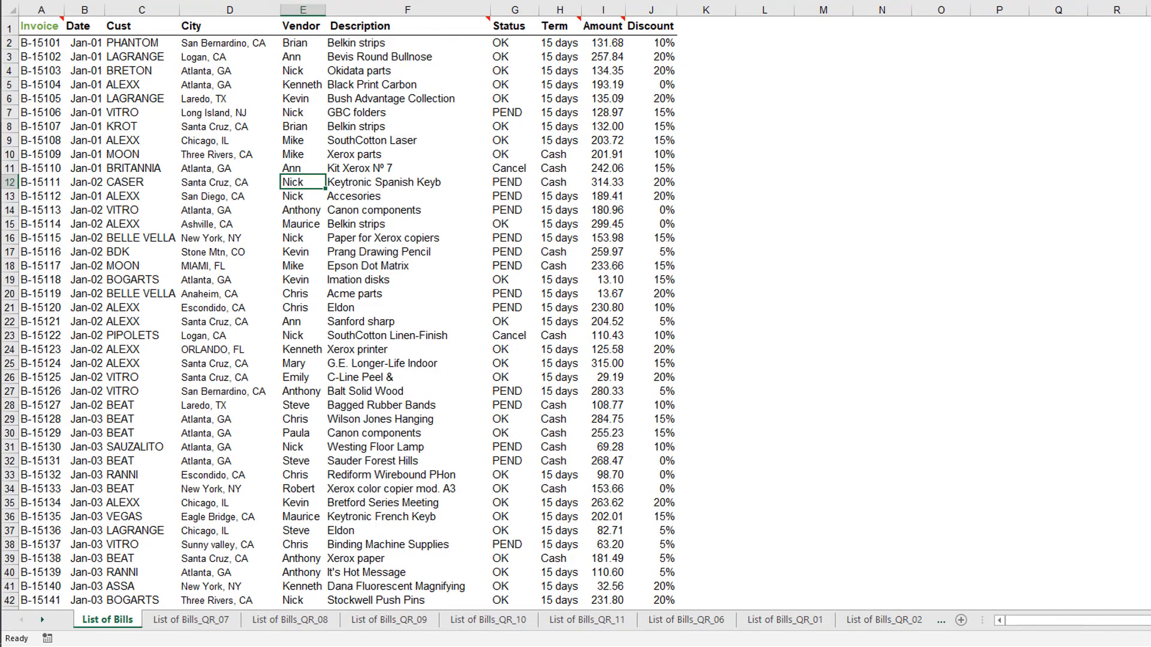
{"action": "key", "text": "ctrl+3"}
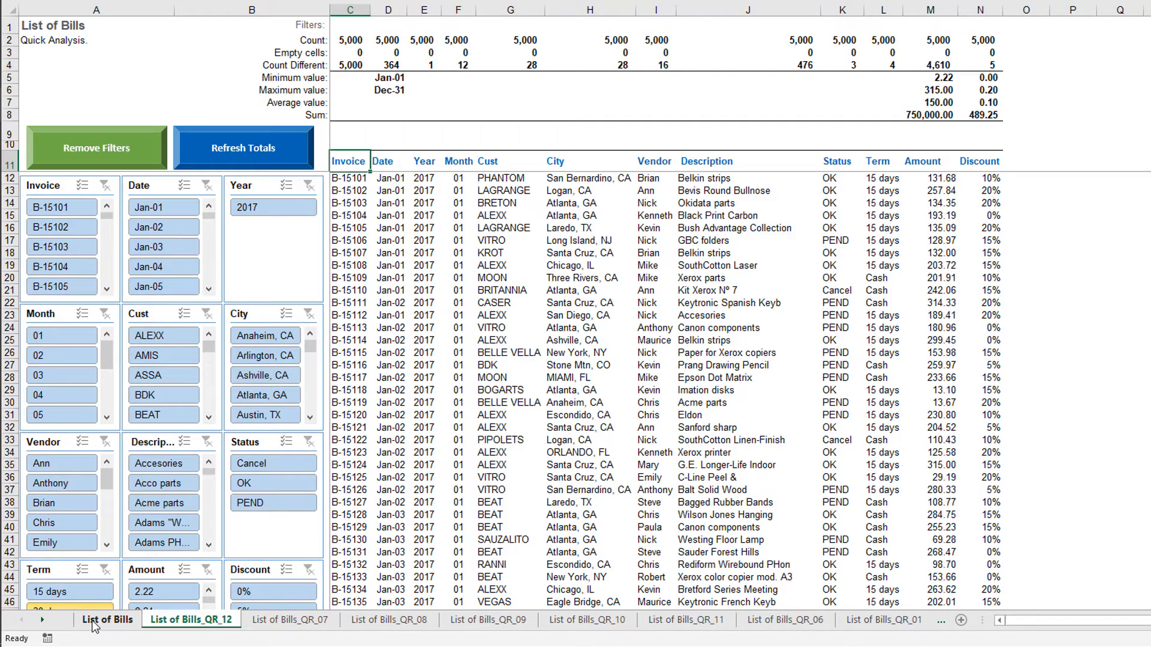
- Filter the Quick Analysis to Cust ALEXX, Month 04, Term 60 days and Status PEND, and refresh the totals
{"action": "left_click", "coordinate": [165, 333]}
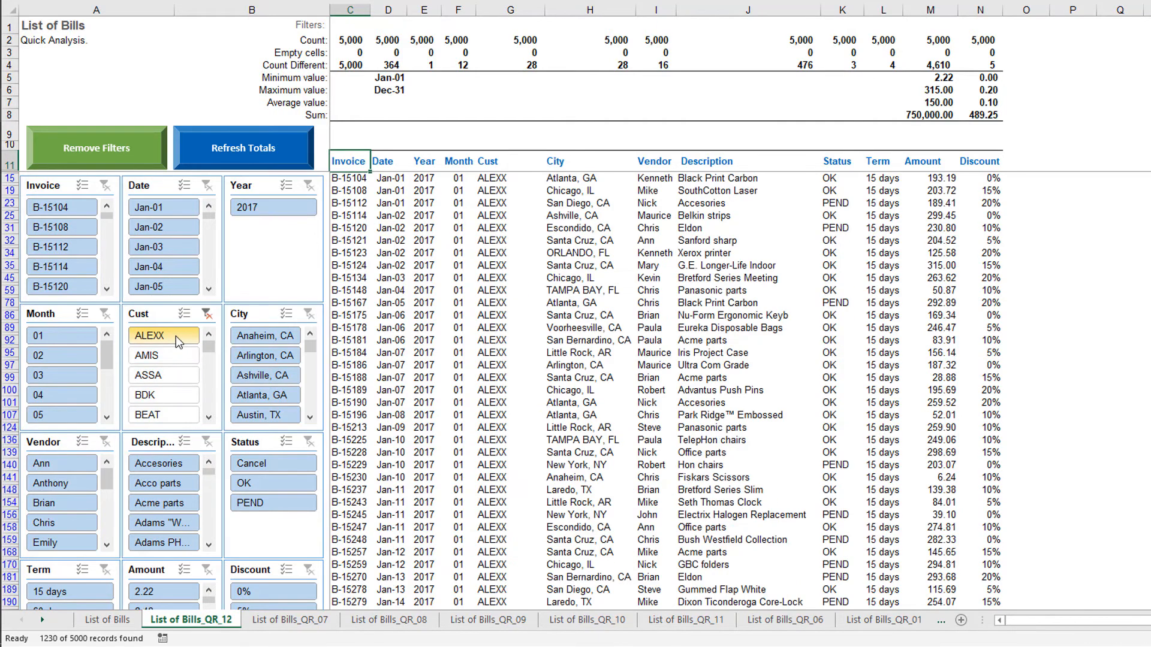
{"action": "left_click", "coordinate": [70, 394]}
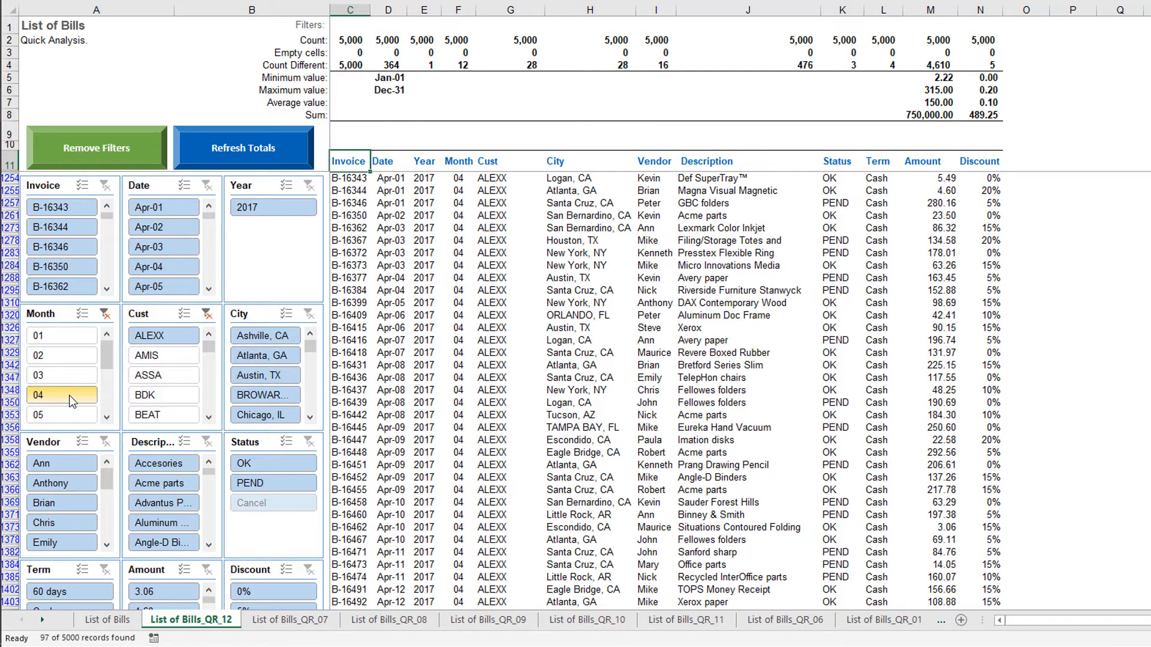
{"action": "left_click", "coordinate": [74, 591]}
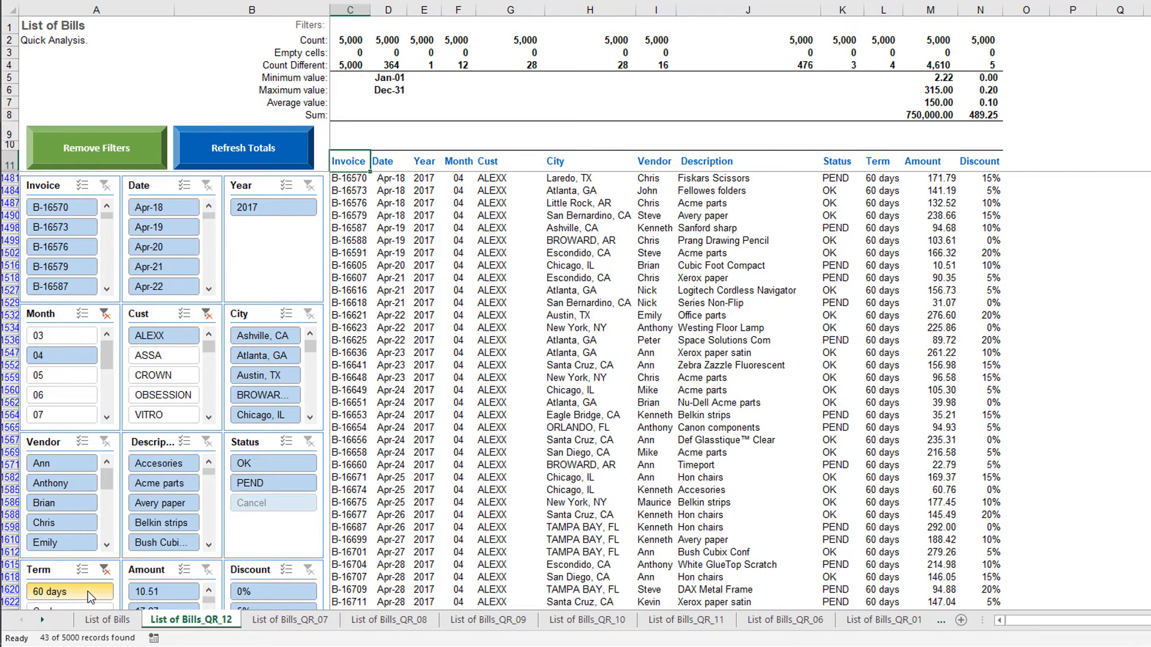
{"action": "left_click", "coordinate": [285, 486]}
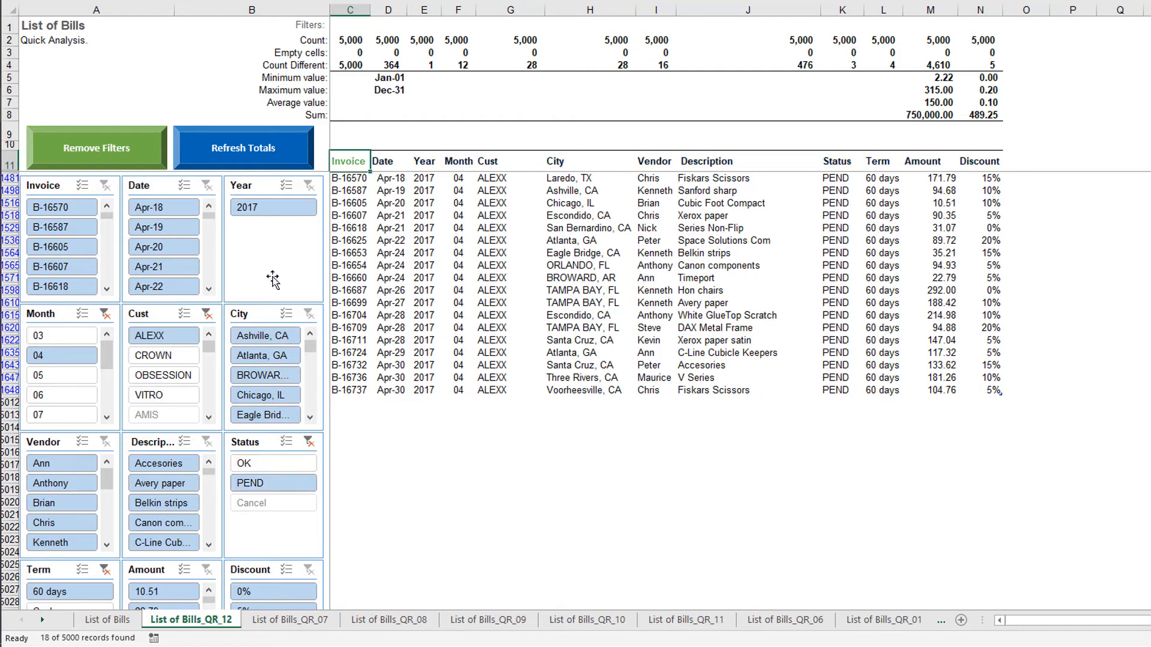
{"action": "left_click", "coordinate": [291, 149]}
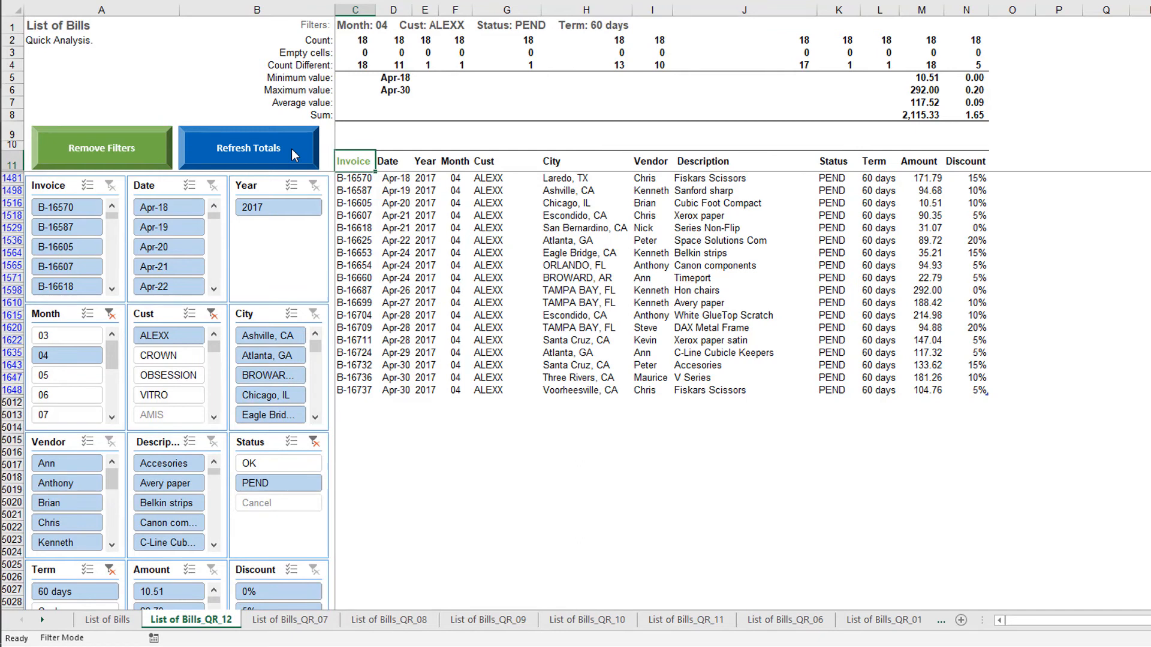
- Sort the filtered bills by Amount from largest to smallest and select the Status cell of the Xerox paper satin bill
{"action": "double_click", "coordinate": [935, 160]}
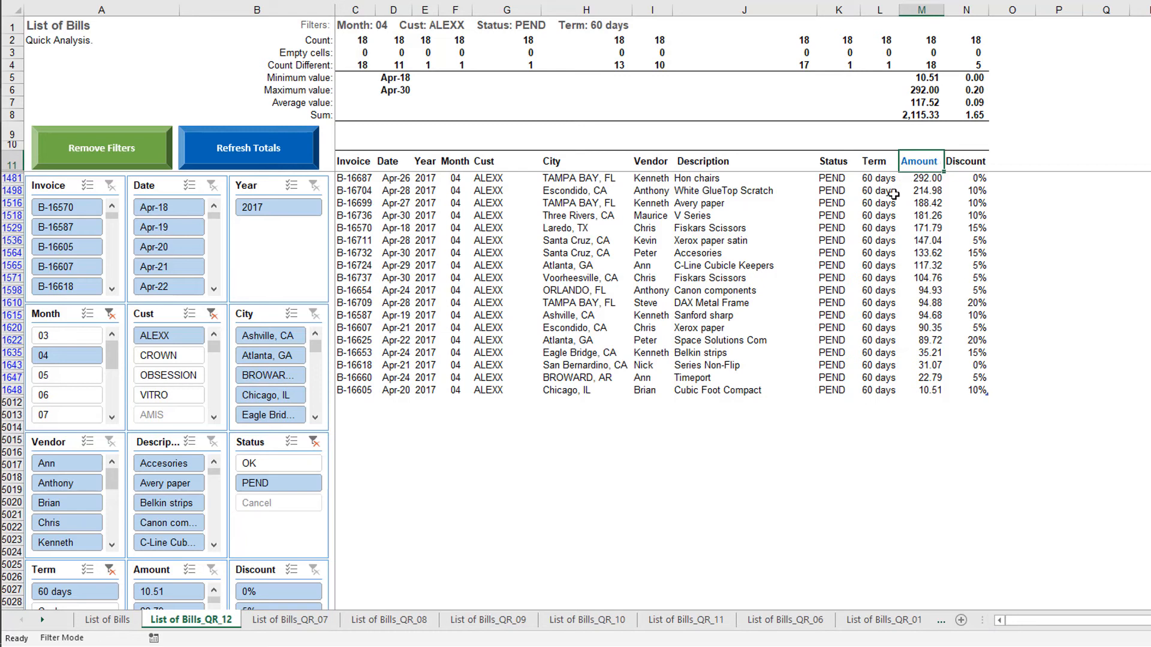
{"action": "double_click", "coordinate": [838, 239]}
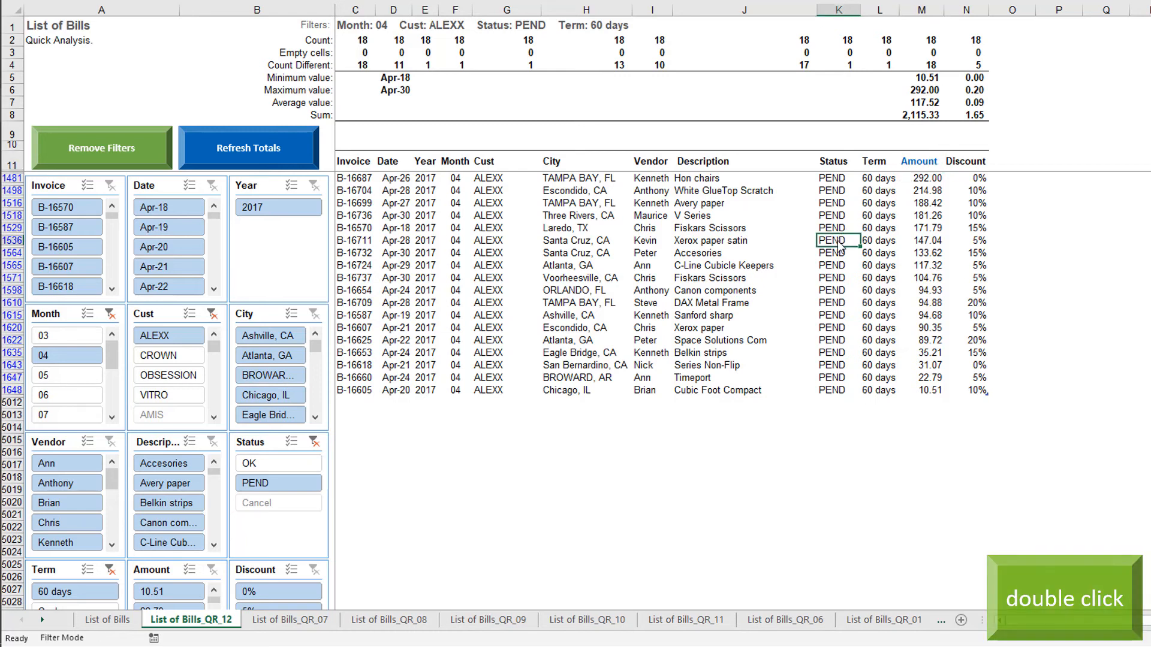